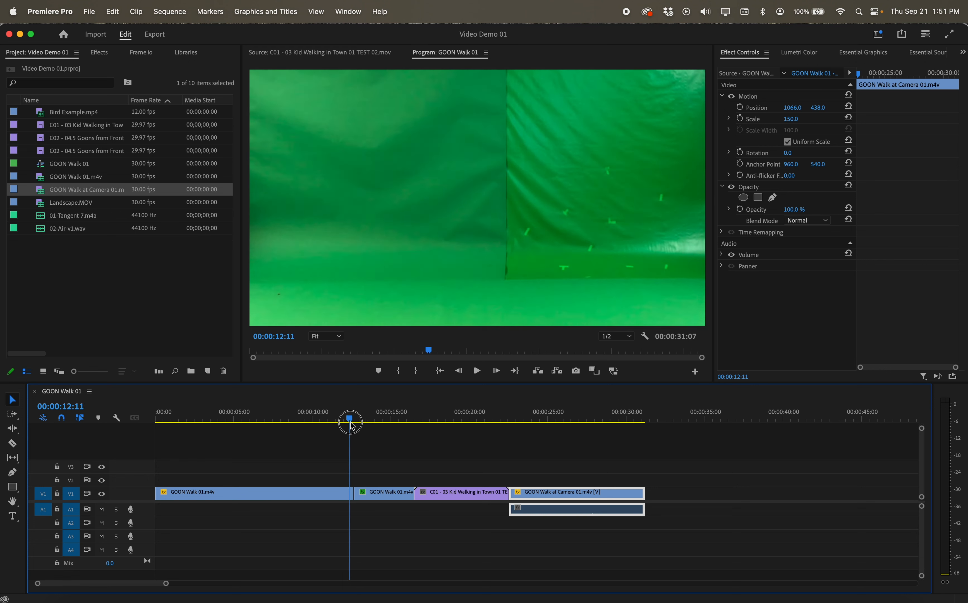
Select the first two clips and scrub the playhead through the sequence to review the footage
click(307, 495)
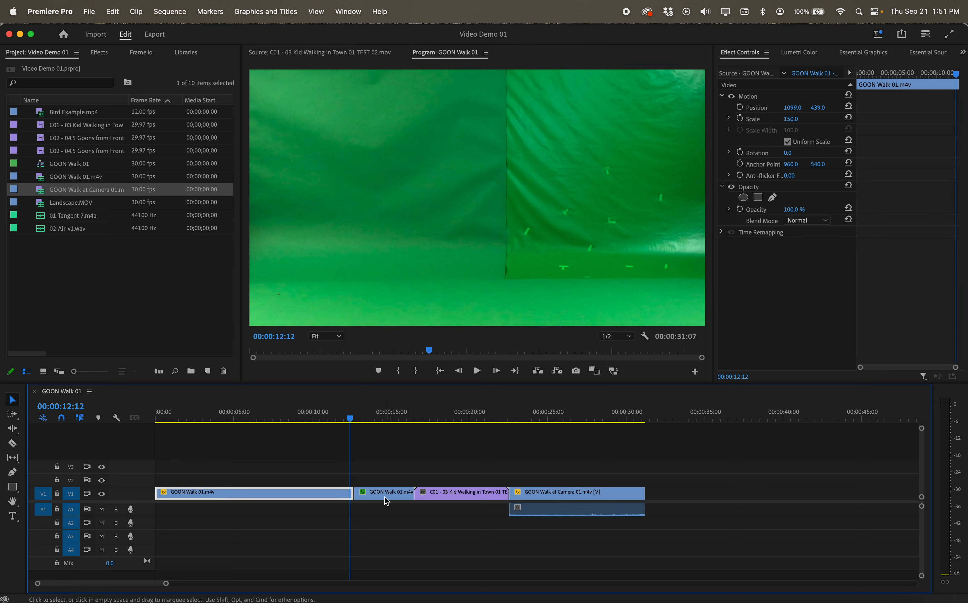
click(386, 496)
click(356, 419)
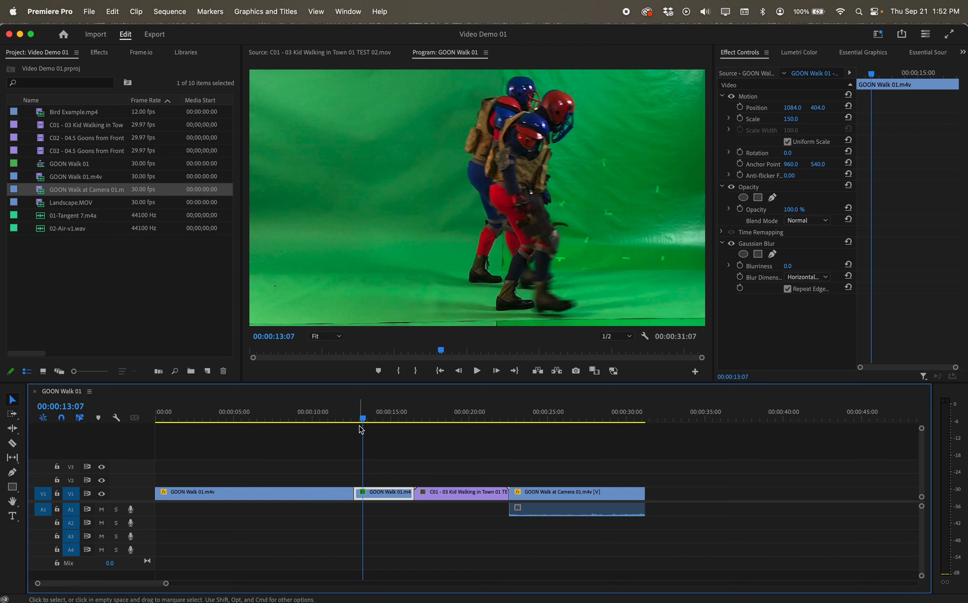
drag(363, 420, 646, 442)
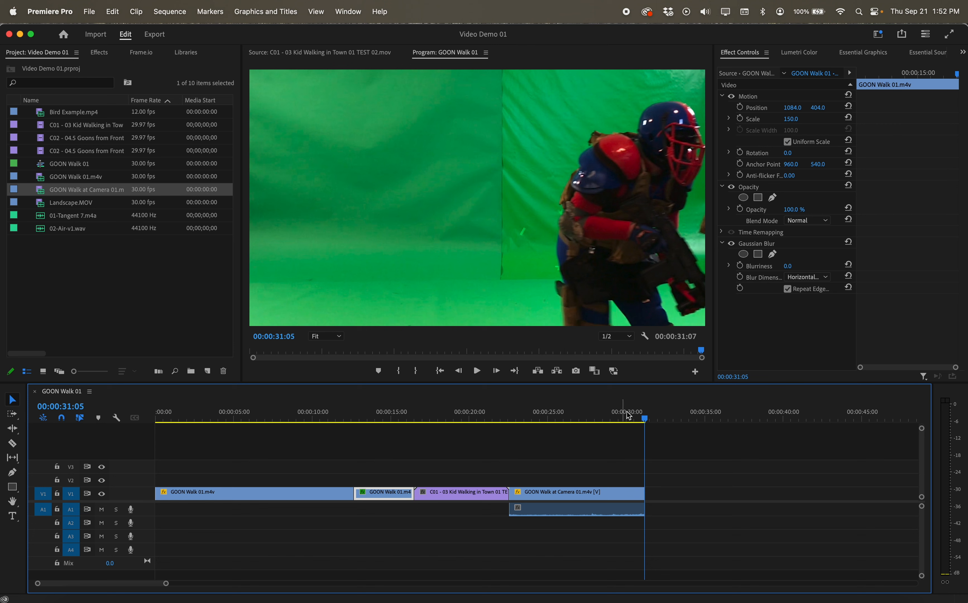
drag(643, 418, 361, 420)
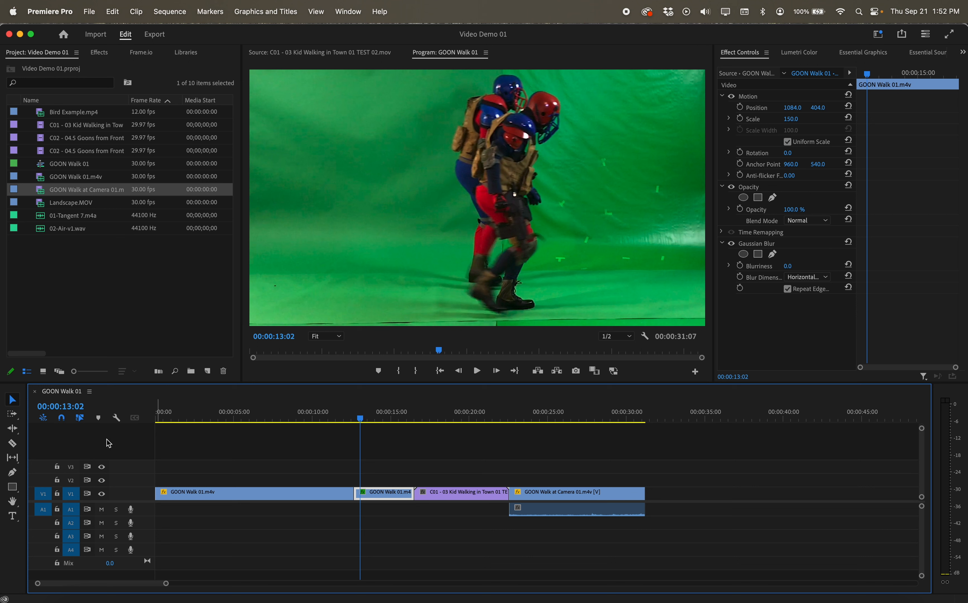
With the Rolling Edit tool, roll the cut between the first two GOON Walk 01.m4v clips about 1.5 seconds earlier
click(17, 432)
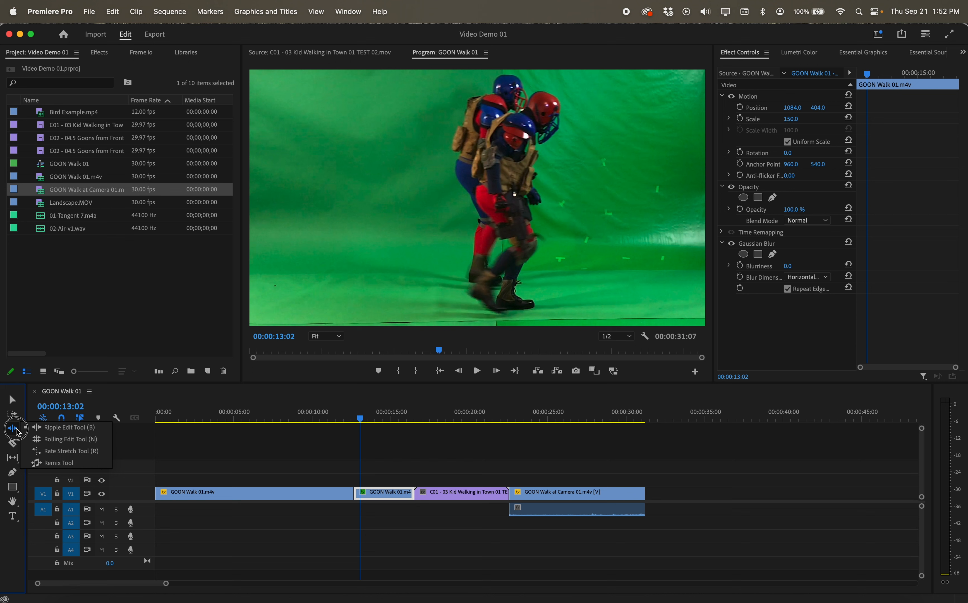
click(68, 439)
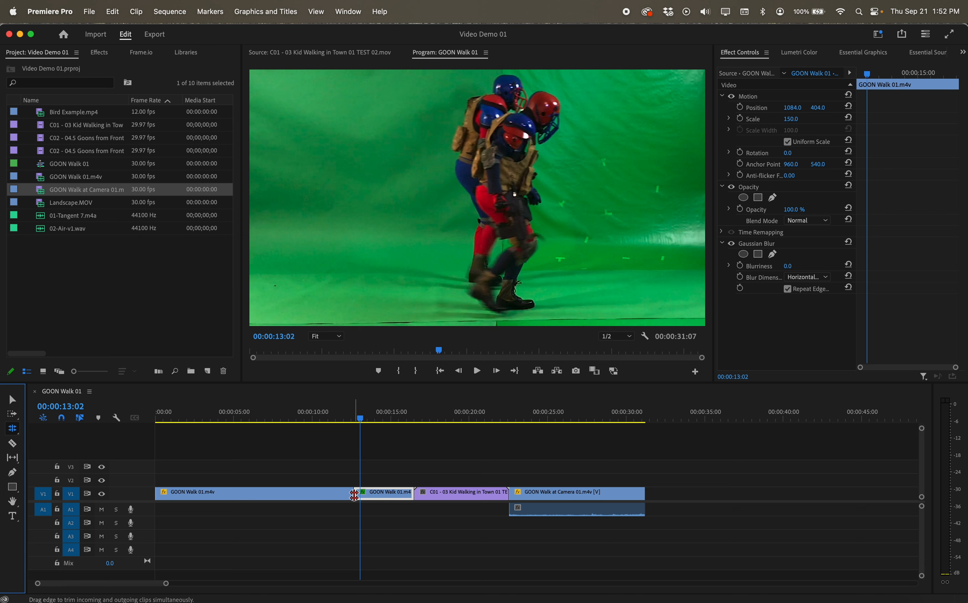
drag(354, 494, 327, 494)
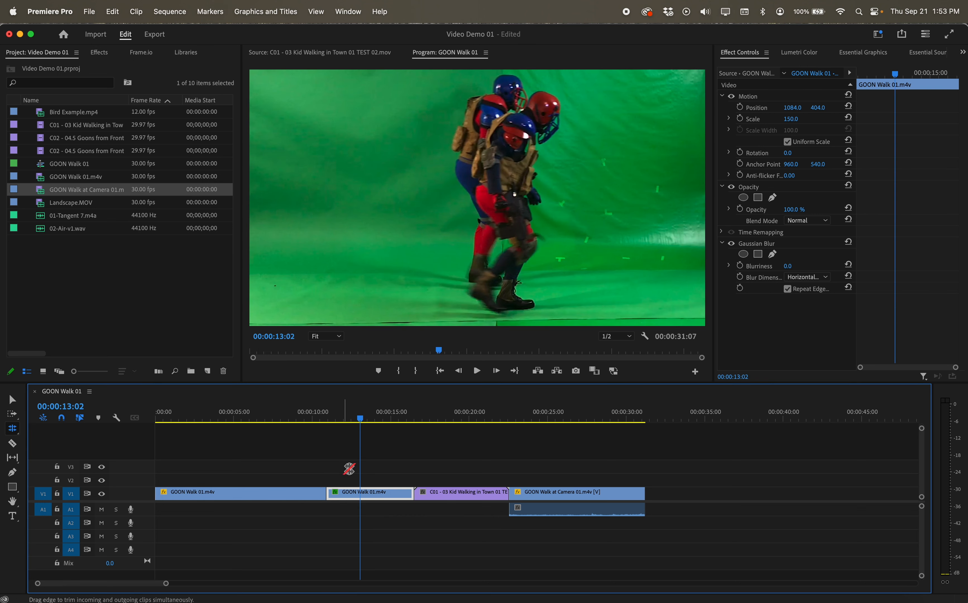
drag(360, 420, 325, 417)
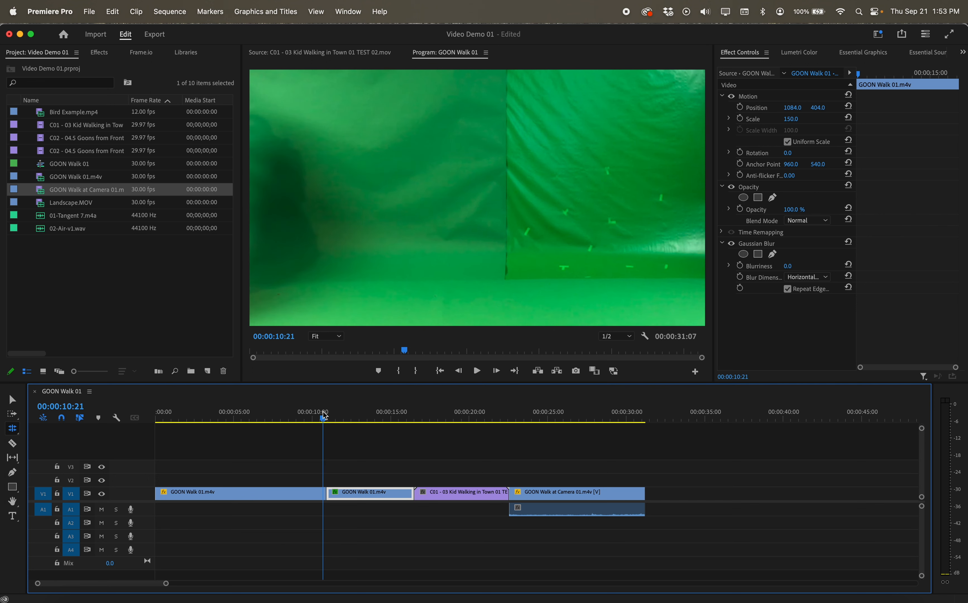
drag(326, 493, 323, 493)
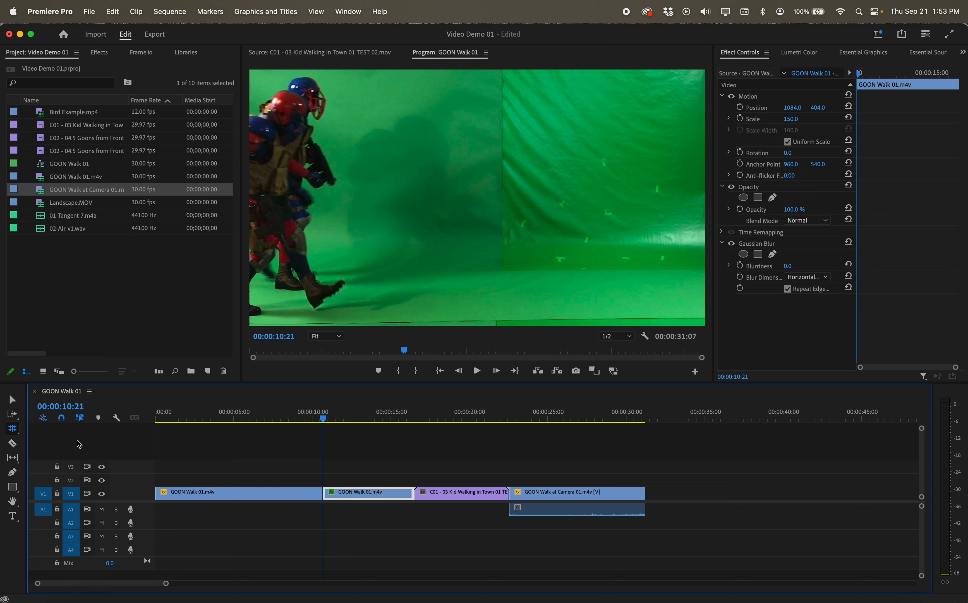
With the Ripple Edit tool, ripple-trim the end of the second GOON Walk 01.m4v clip, extending it slightly
click(13, 429)
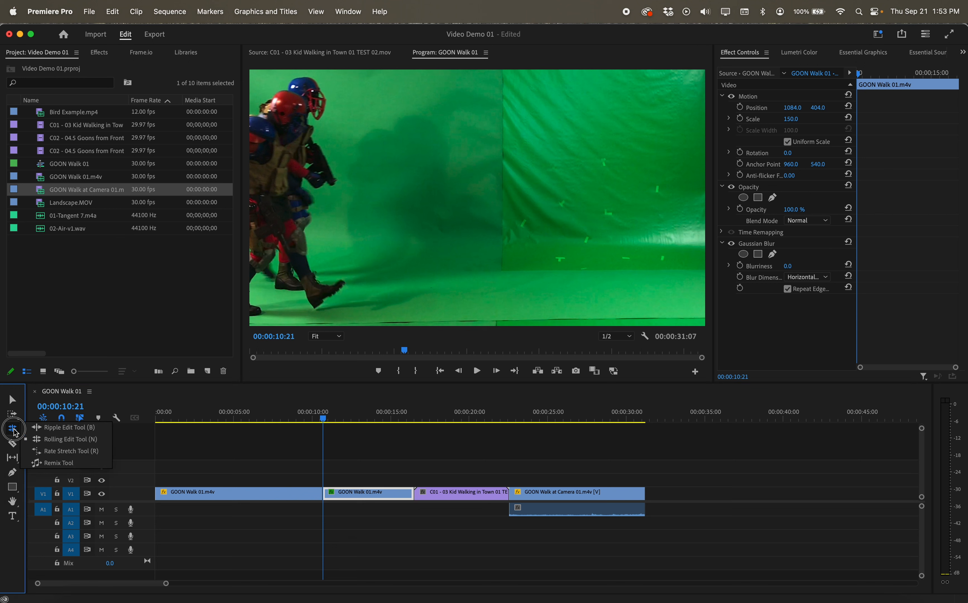
click(63, 427)
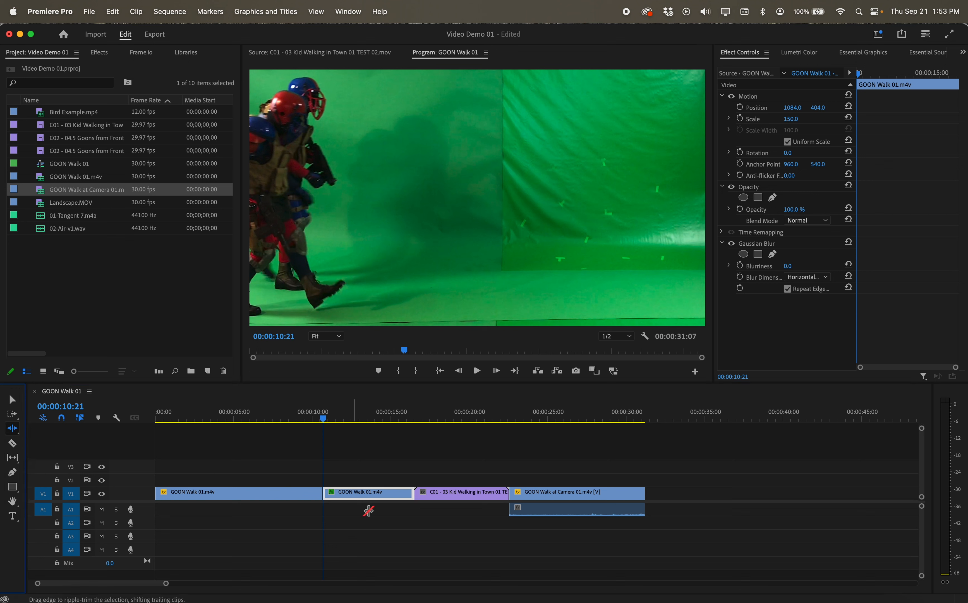
drag(413, 496, 455, 495)
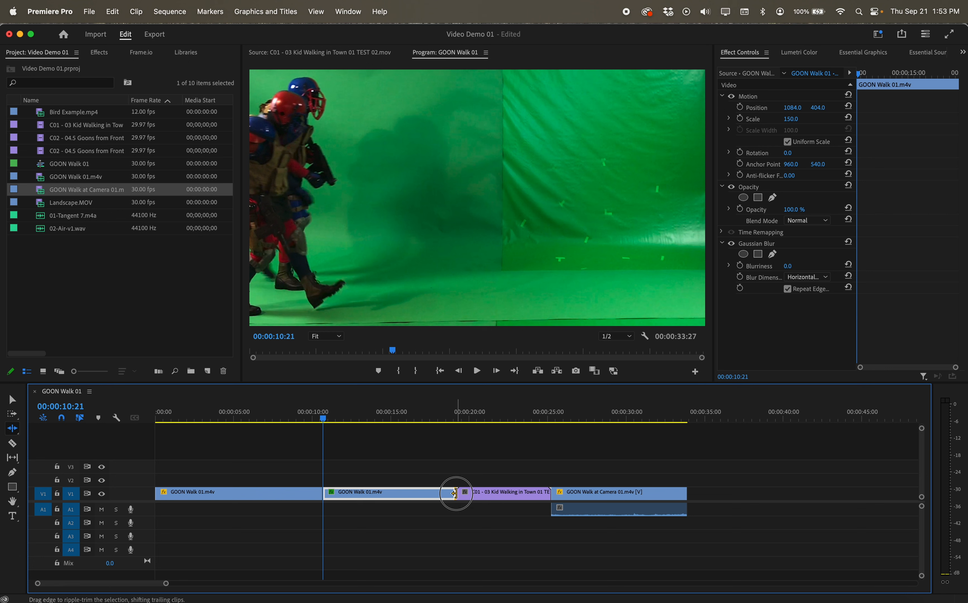
drag(457, 492, 415, 493)
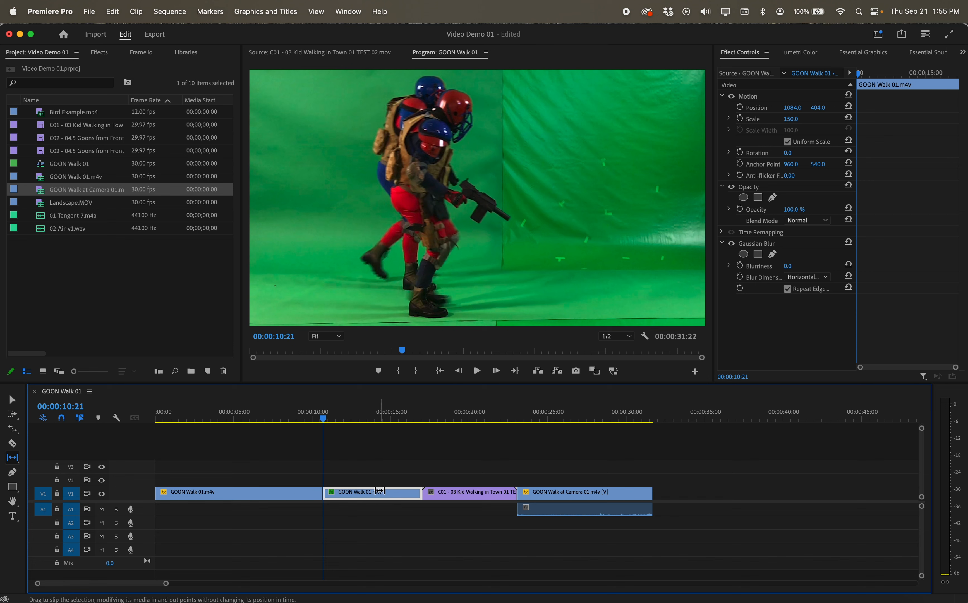
Scrub the playhead across the second GOON Walk 01.m4v clip to review its frames
click(324, 420)
drag(325, 421, 428, 425)
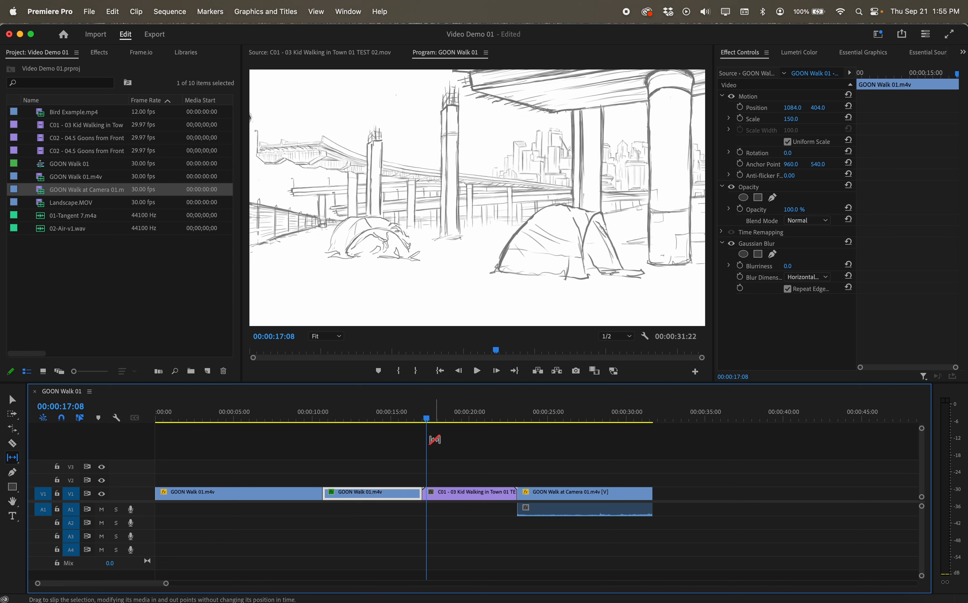
click(389, 415)
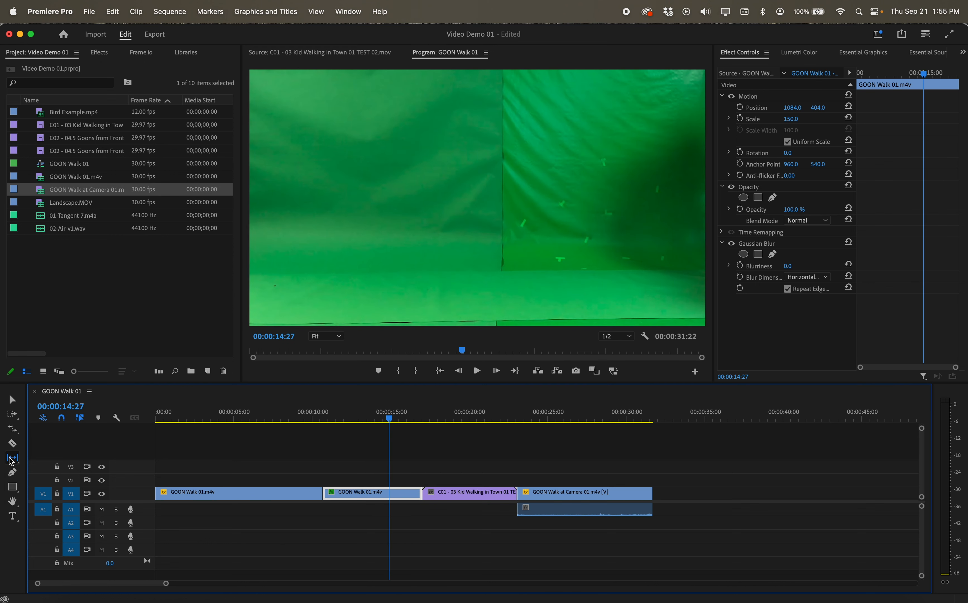
With the Slip tool, slip the second GOON Walk 01.m4v clip's content, scrubbing the playhead to check the new frames
drag(11, 461, 57, 458)
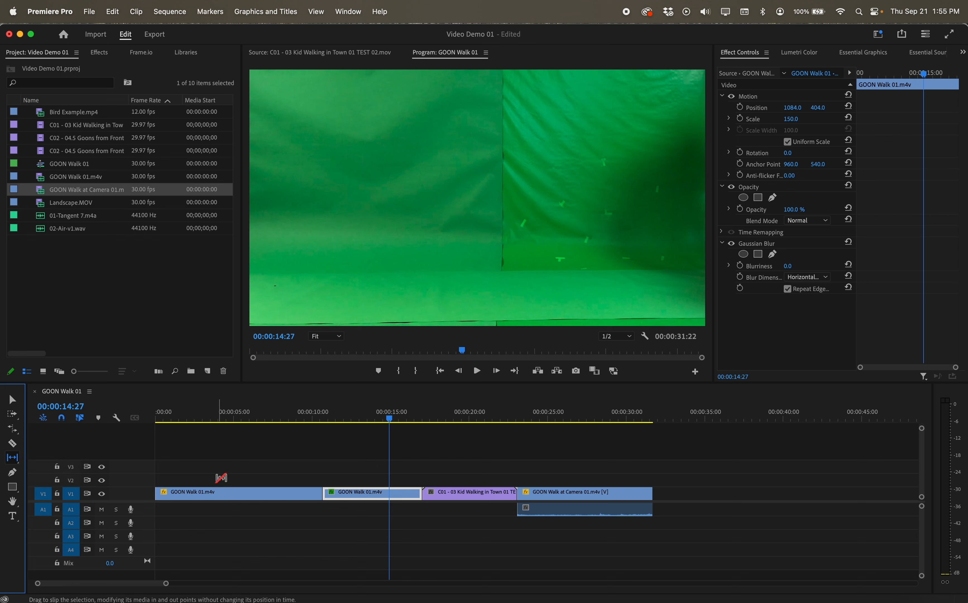
drag(354, 493, 281, 492)
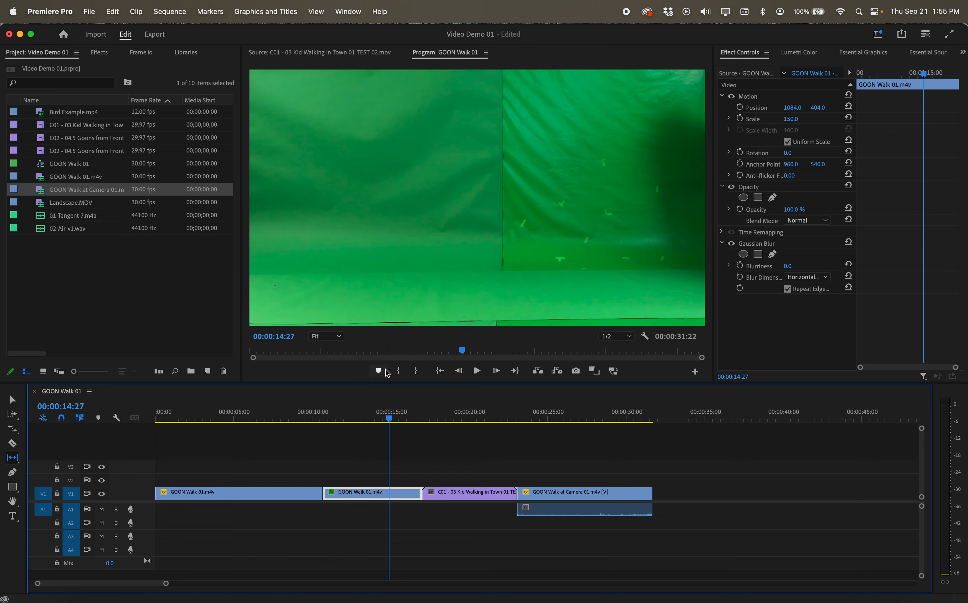
drag(388, 418, 367, 415)
mouse_move(390, 413)
mouse_down()
mouse_move(424, 413)
mouse_move(337, 416)
mouse_up()
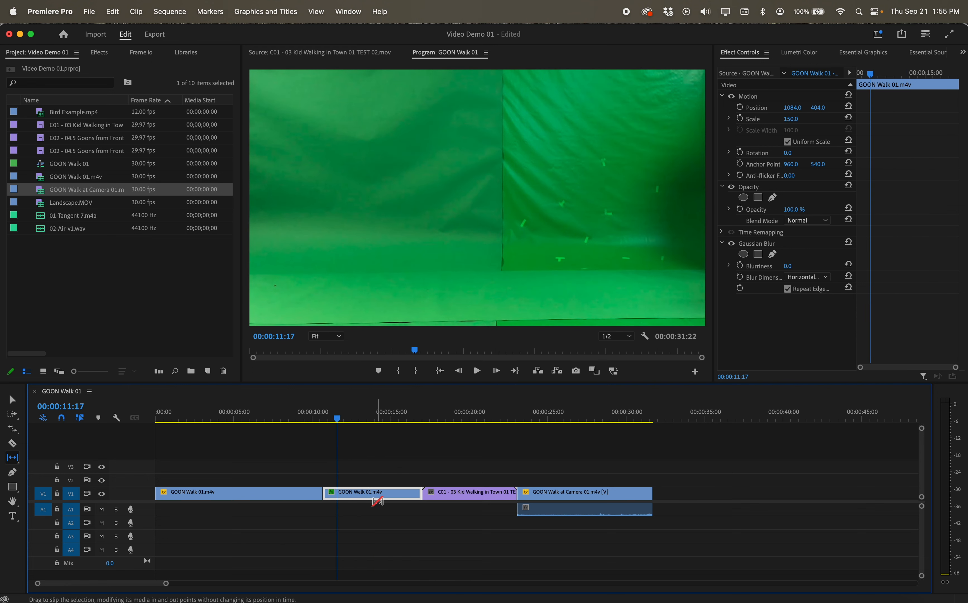
drag(377, 496, 510, 492)
drag(337, 421, 357, 422)
drag(363, 496, 382, 494)
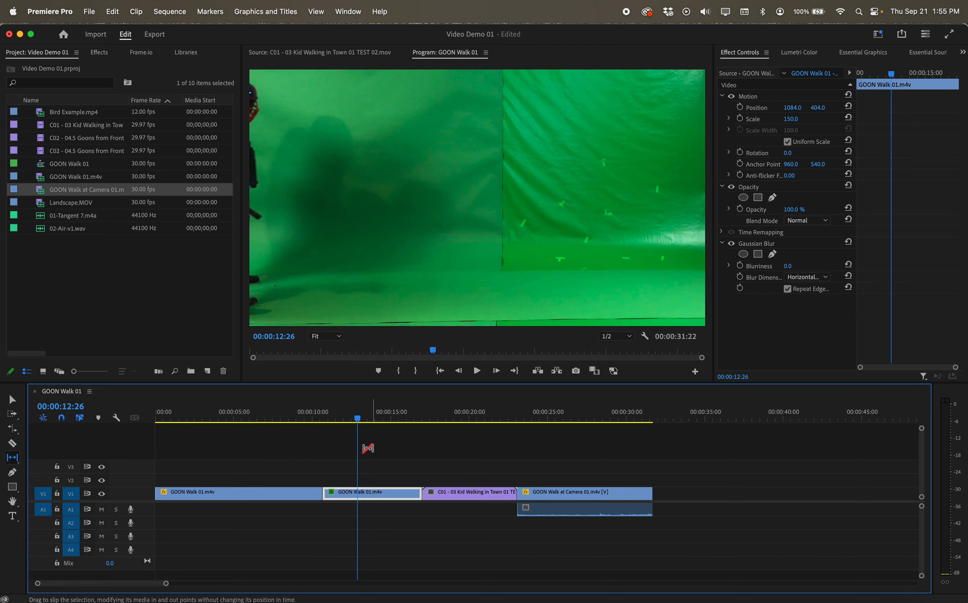
drag(358, 419, 386, 425)
With the Slide tool, slide the second GOON Walk 01.m4v clip slightly later between its neighbours
click(12, 458)
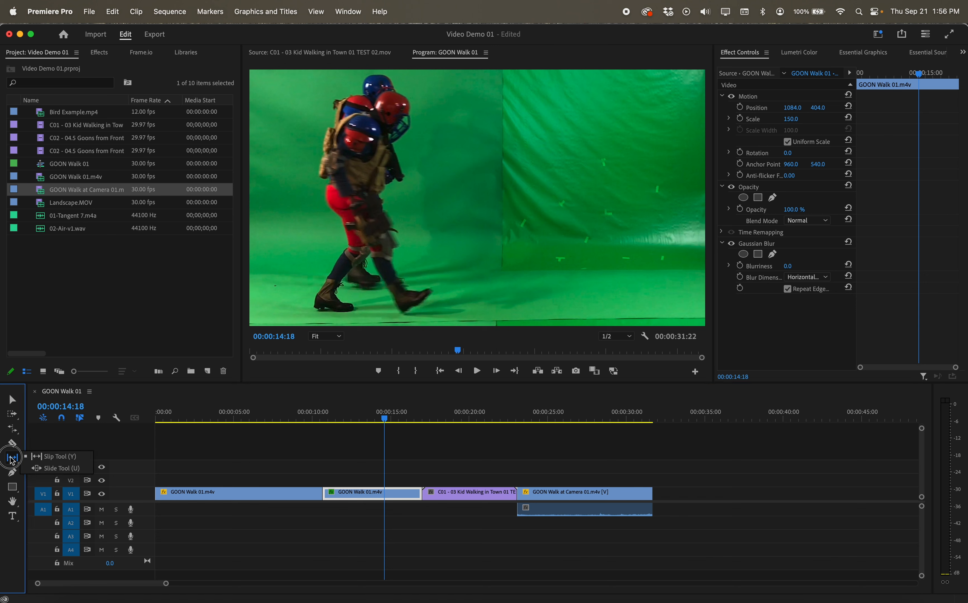
click(52, 468)
mouse_move(360, 495)
mouse_down()
mouse_move(320, 494)
mouse_move(378, 495)
mouse_move(371, 495)
mouse_up()
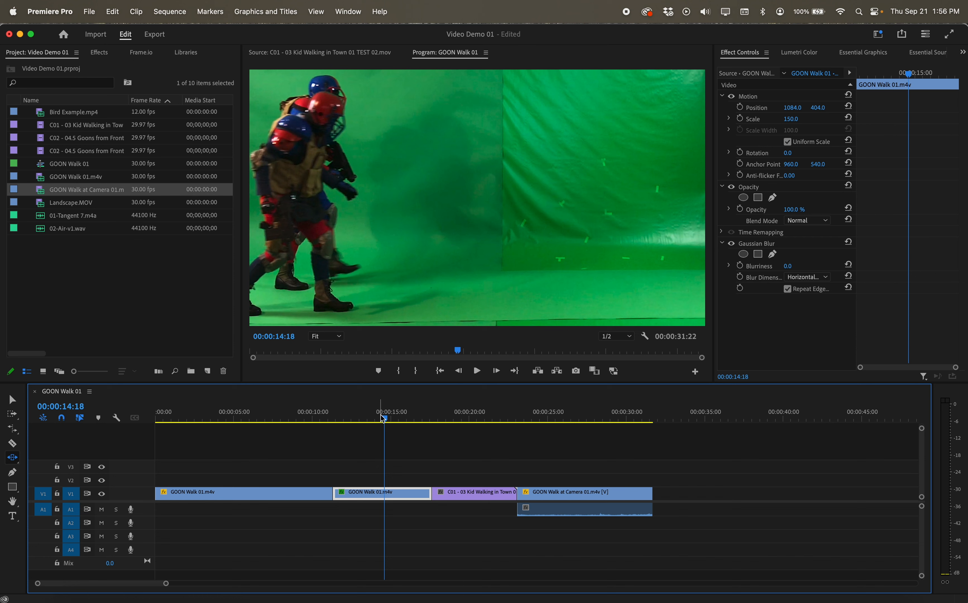
drag(384, 418, 406, 419)
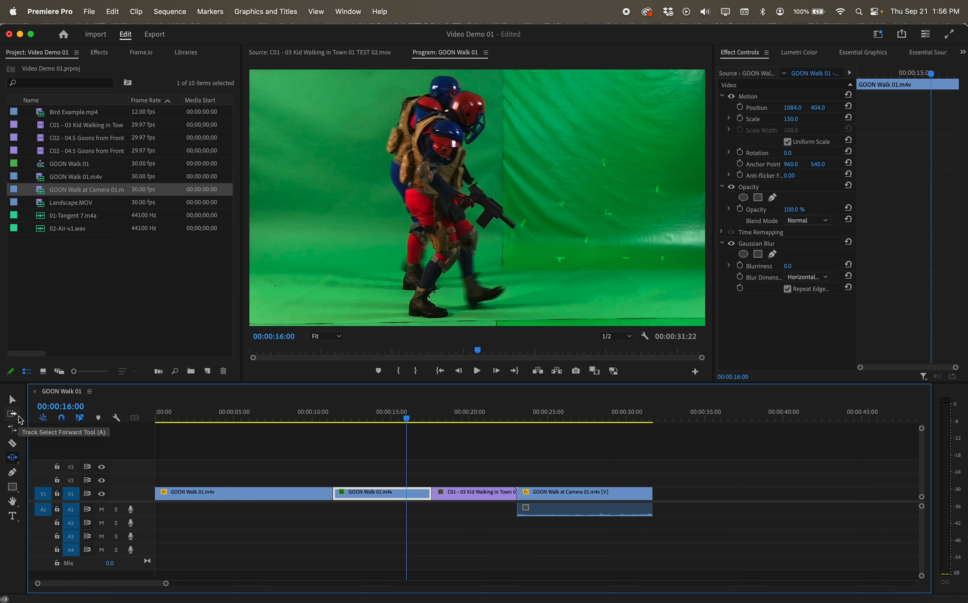
click(11, 430)
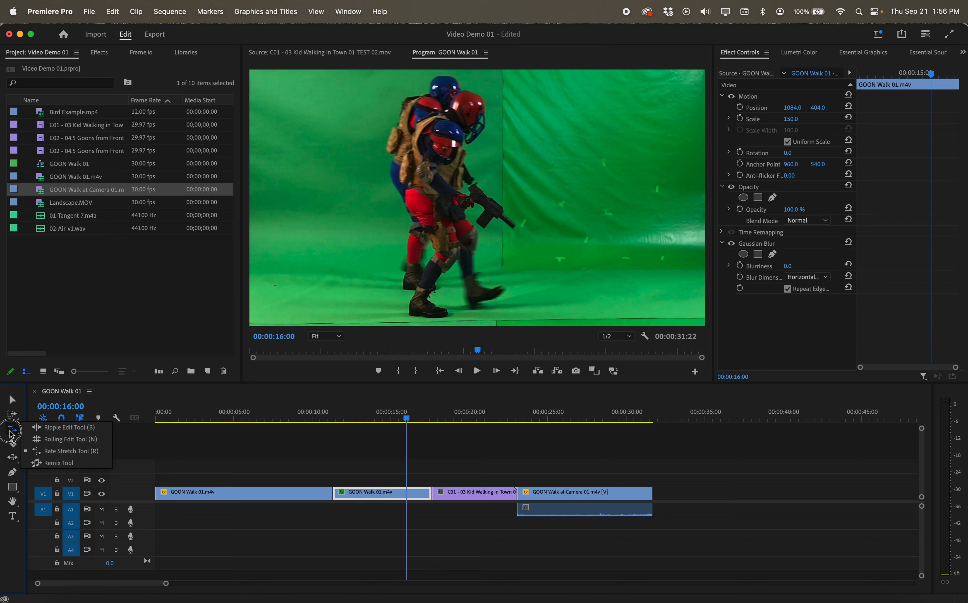
click(68, 427)
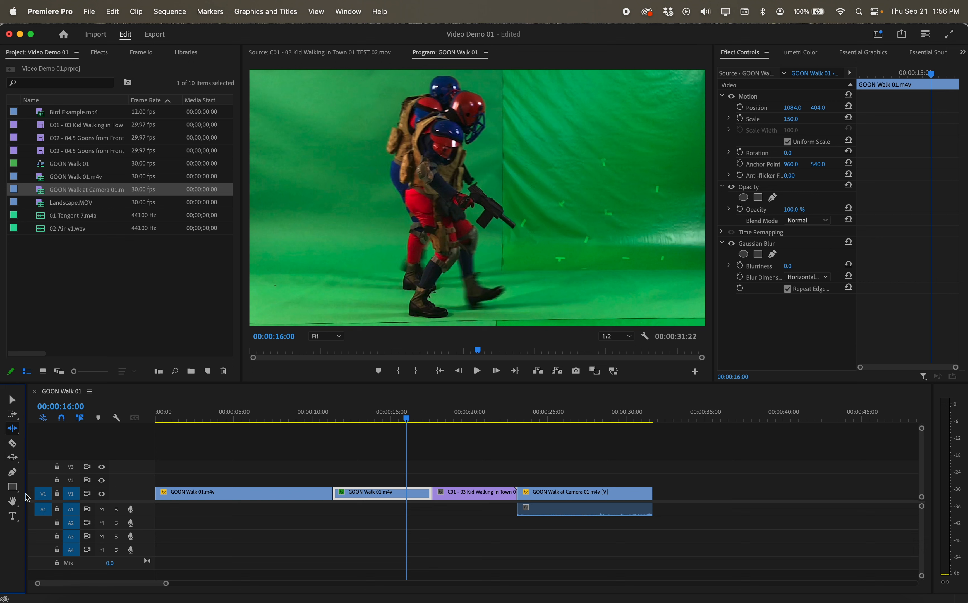
drag(12, 487, 41, 458)
mouse_move(406, 420)
mouse_down()
mouse_move(447, 420)
mouse_move(413, 423)
mouse_move(443, 422)
mouse_move(434, 423)
mouse_up()
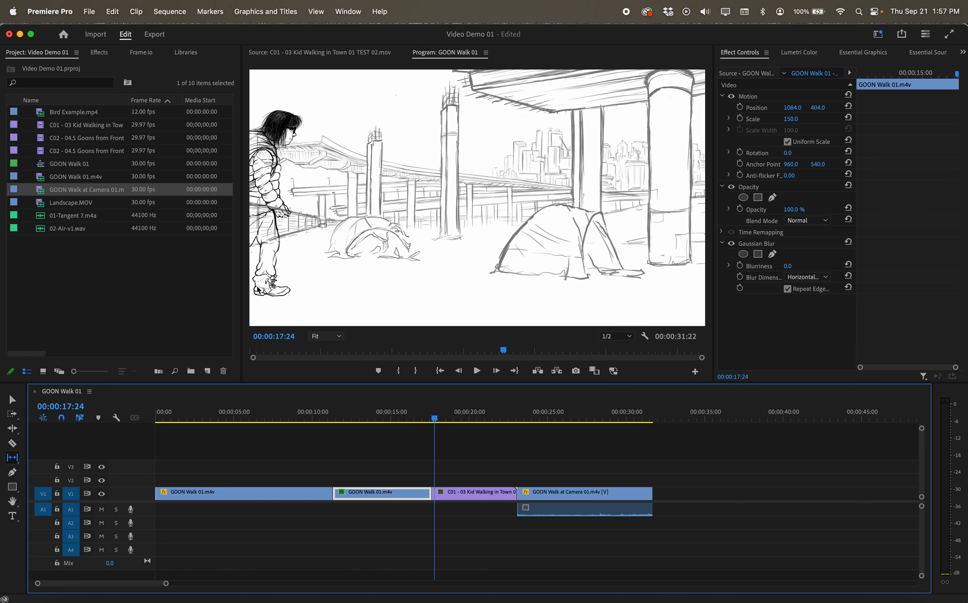
Apply a Cross Dissolve video transition to the cut between the second GOON Walk 01.m4v clip and the C01 - 03 Kid Walking clip
click(99, 53)
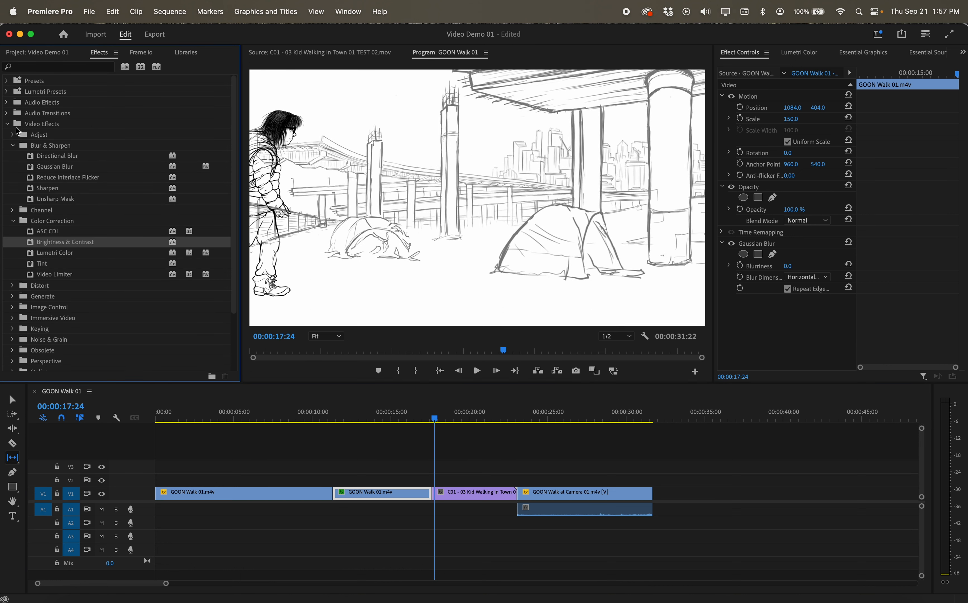
click(8, 124)
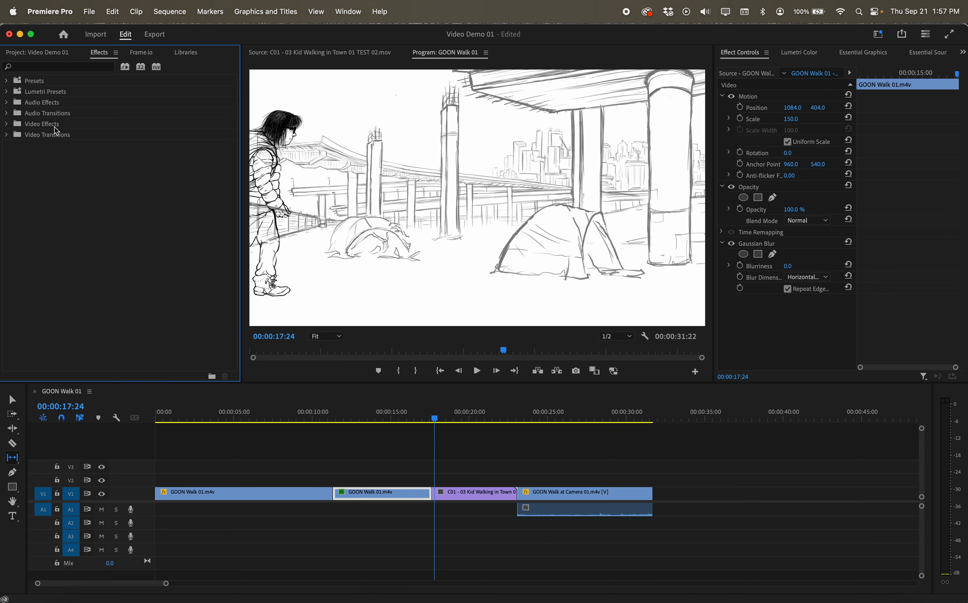
click(29, 136)
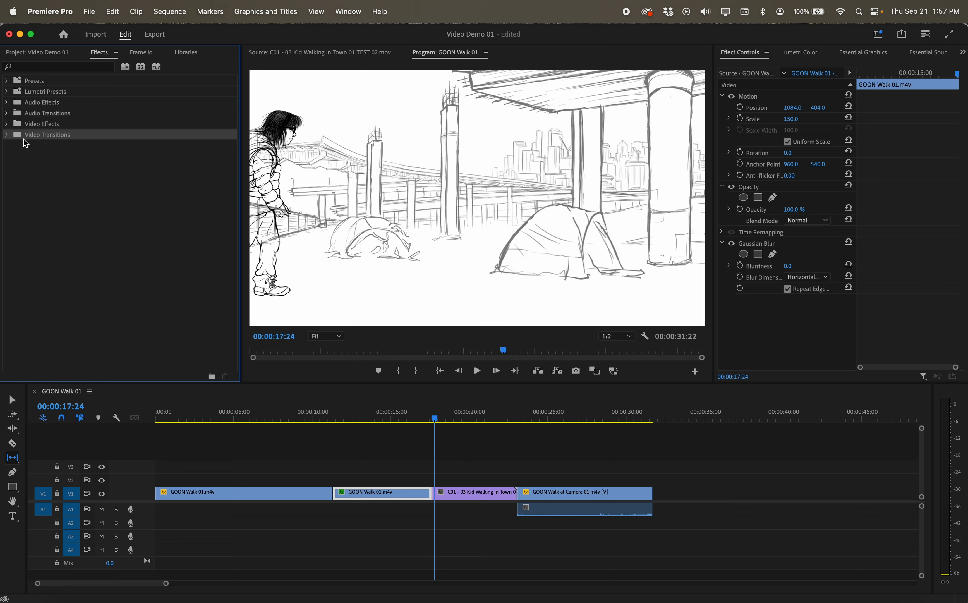
click(8, 135)
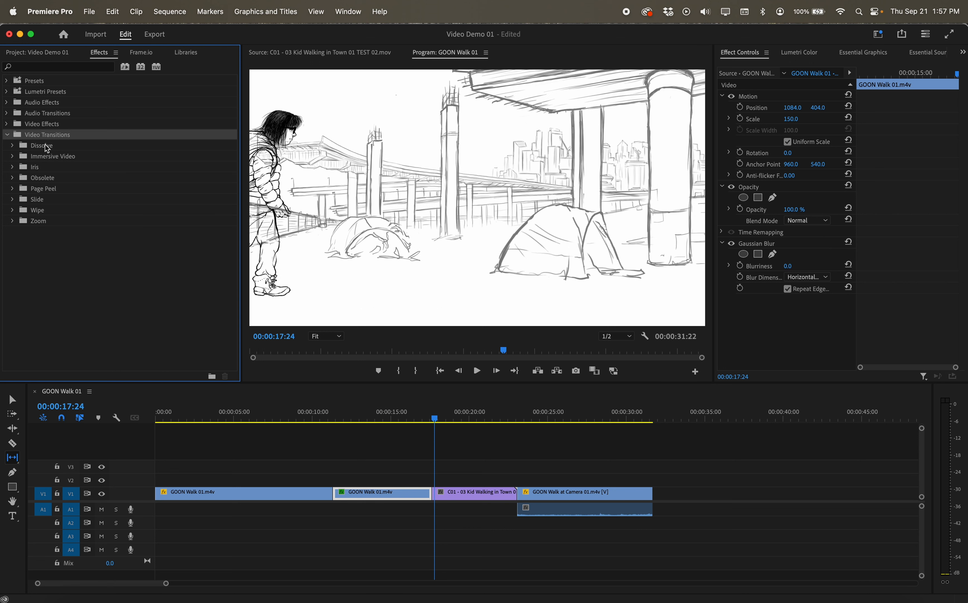
click(47, 147)
click(14, 147)
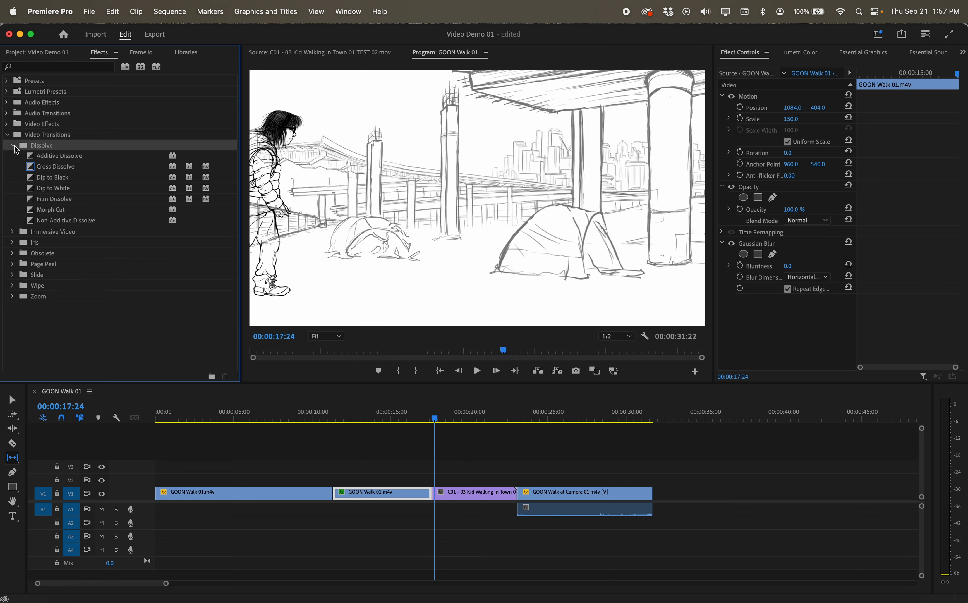
click(48, 171)
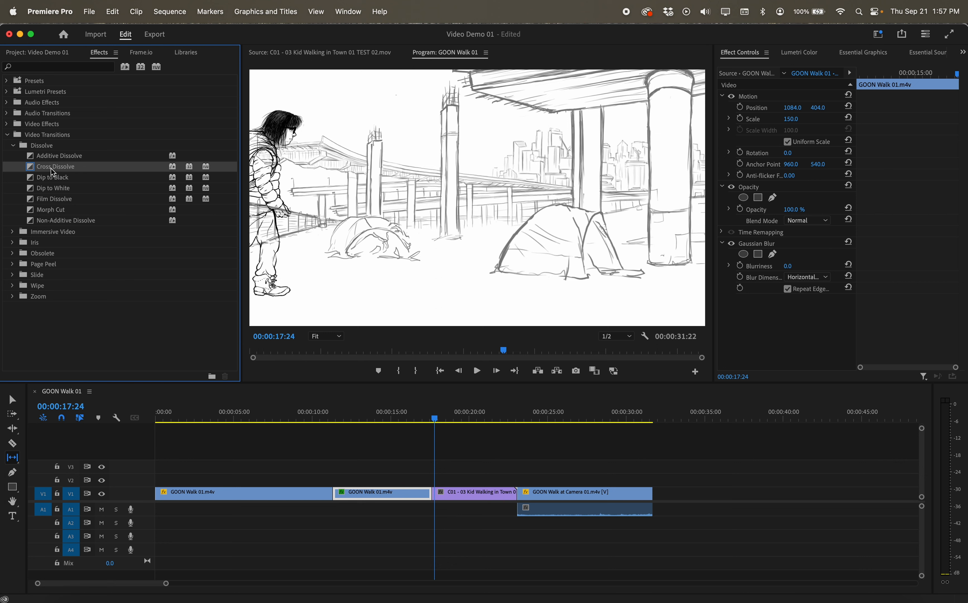
click(53, 172)
drag(53, 173, 434, 493)
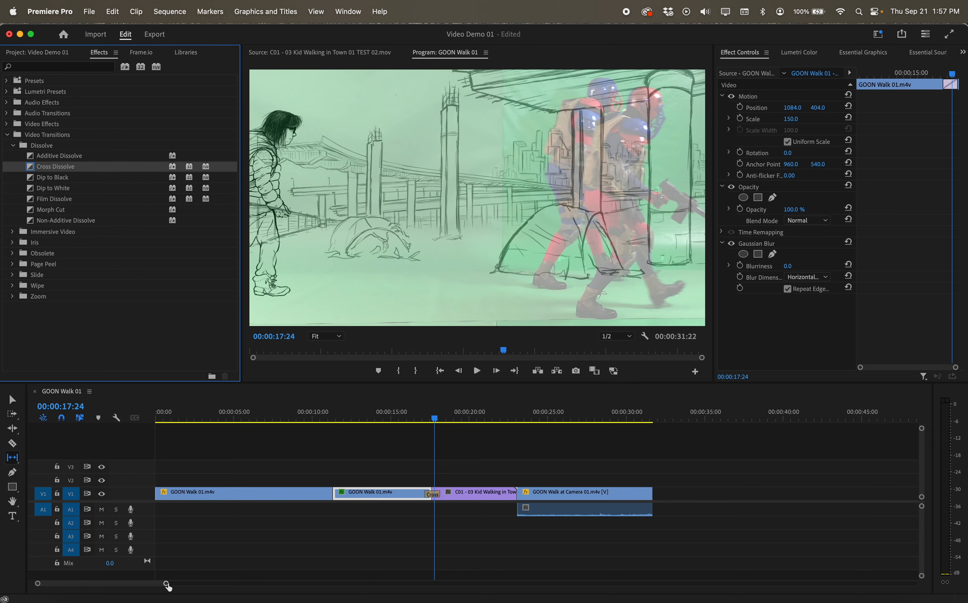
Zoom into the timeline and play back across the cross dissolve to preview the transition
drag(167, 584, 139, 584)
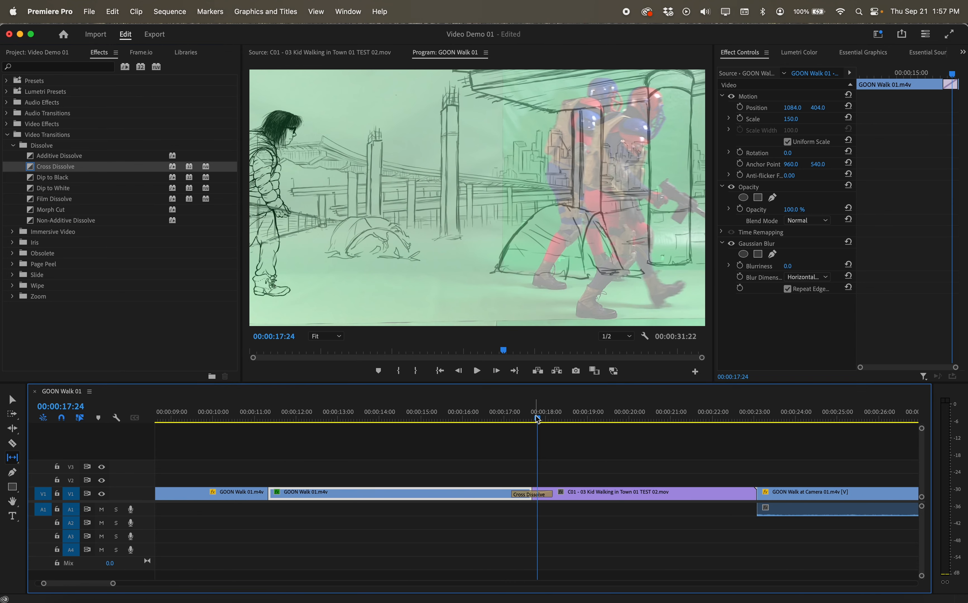
drag(537, 419, 495, 418)
key(space)
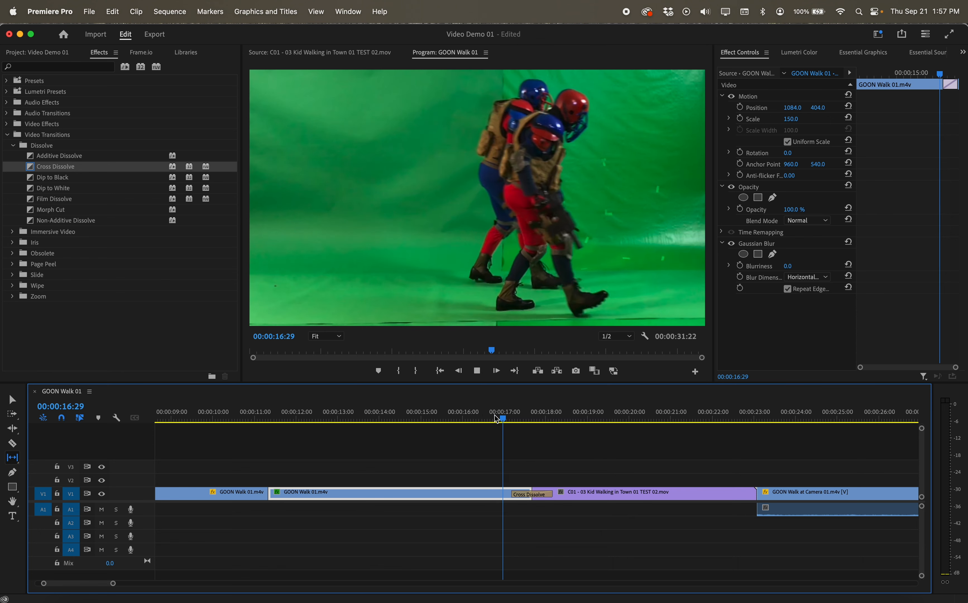
key(space)
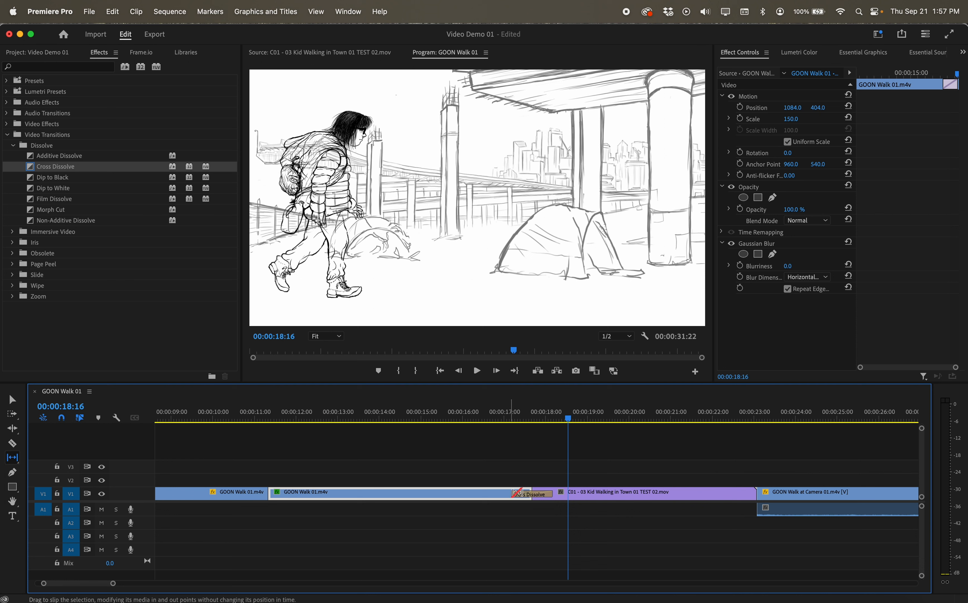
Extend the Cross Dissolve transition at the cut to about 00:00:02:11 and scrub slightly into it to preview
click(14, 400)
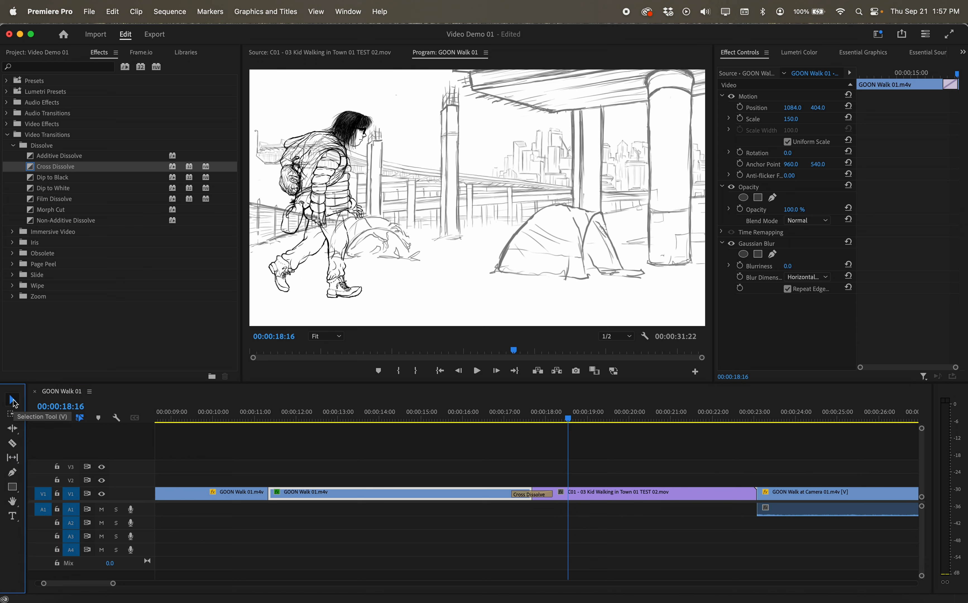
click(542, 495)
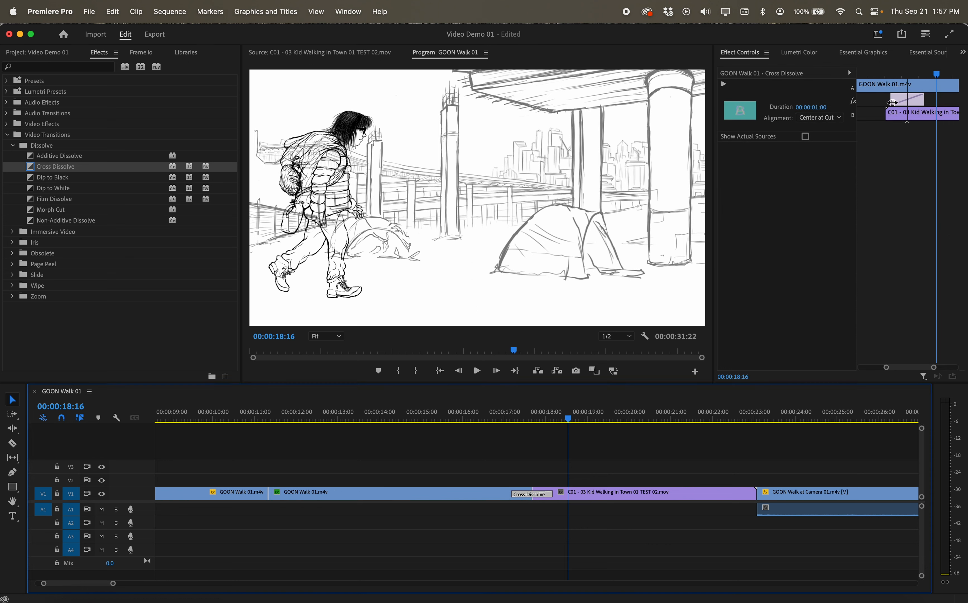
drag(893, 103, 963, 100)
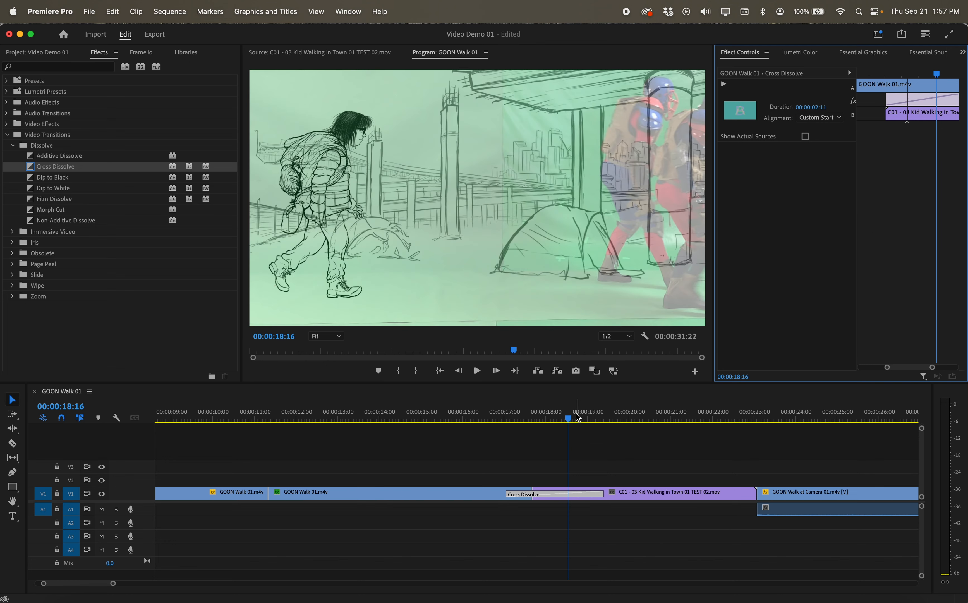
mouse_move(568, 418)
mouse_down()
mouse_move(494, 416)
mouse_move(575, 416)
mouse_up()
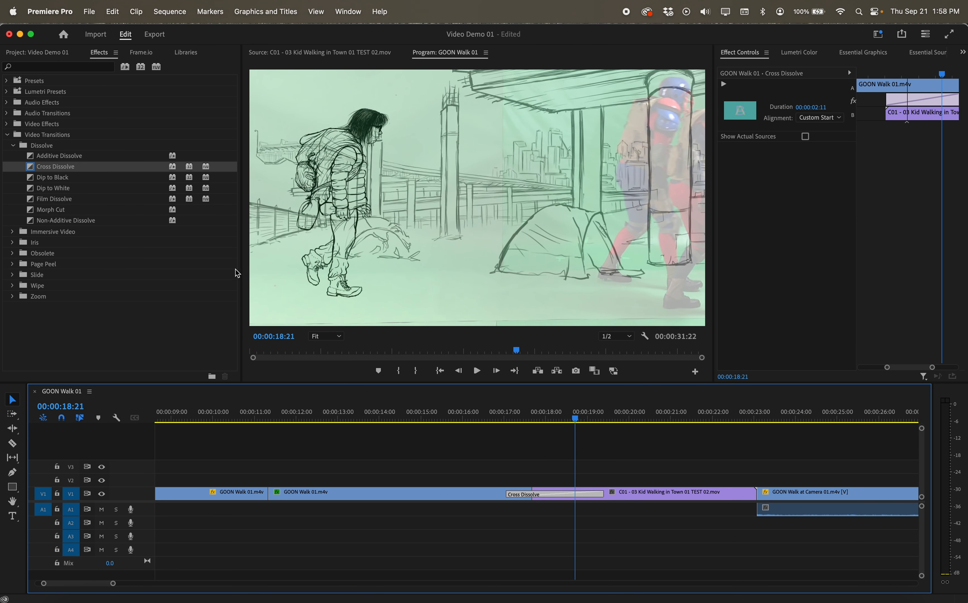
Delete the Cross Dissolve transition from the cut between the second GOON Walk 01.m4v clip and the C01 clip
click(17, 403)
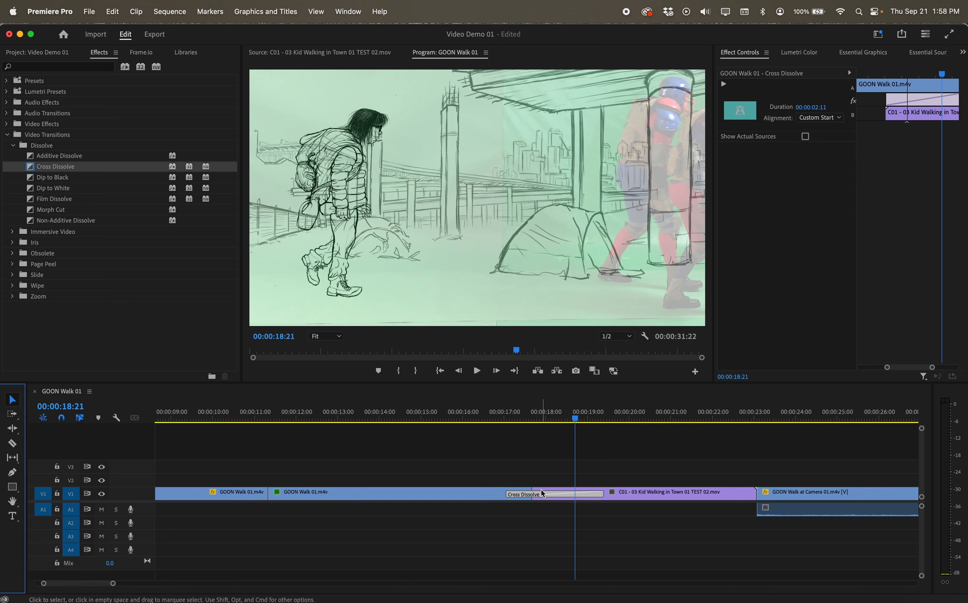
click(544, 498)
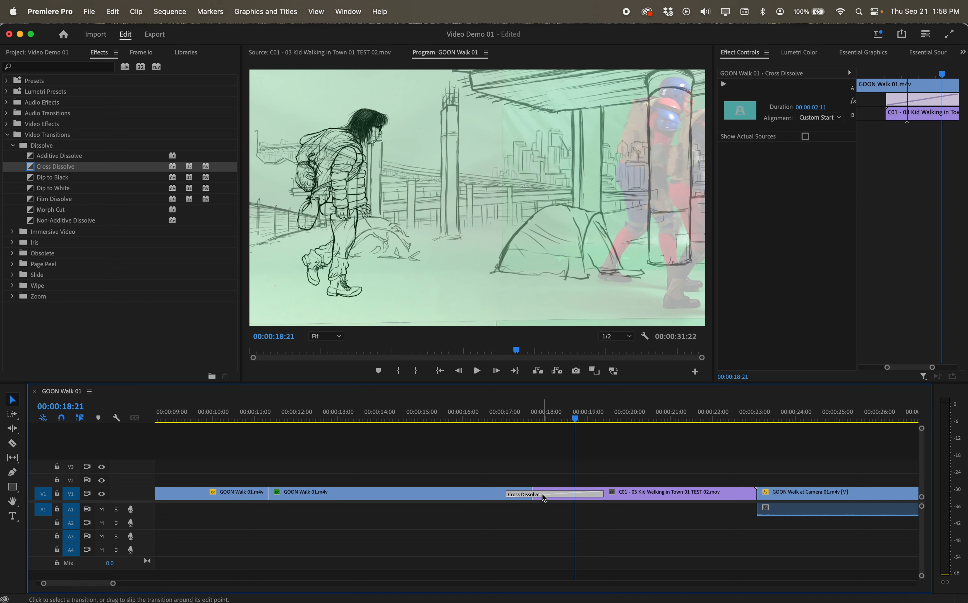
key(Delete)
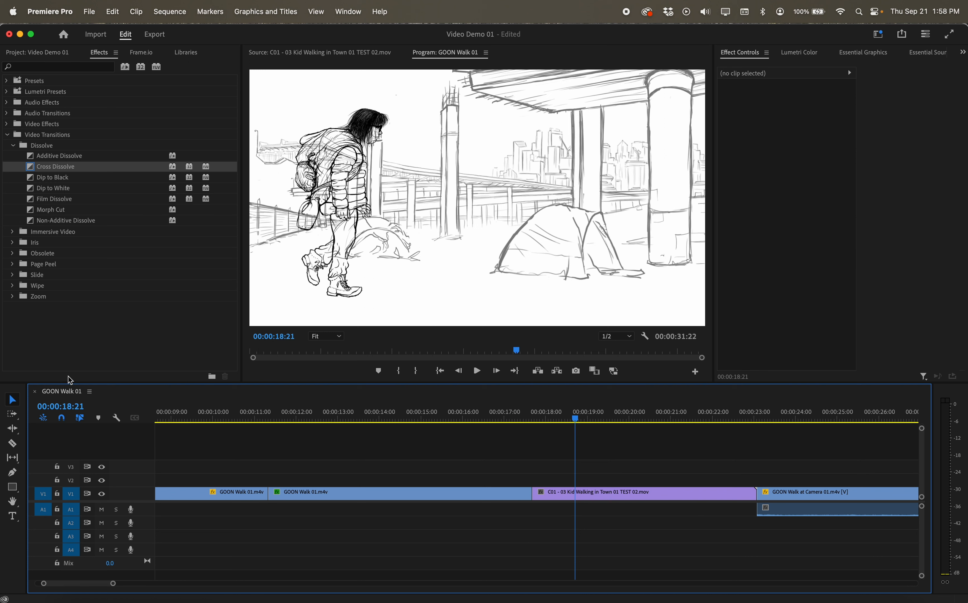
Apply the Iris Diamond transition to the same cut and play back across it to preview
click(13, 243)
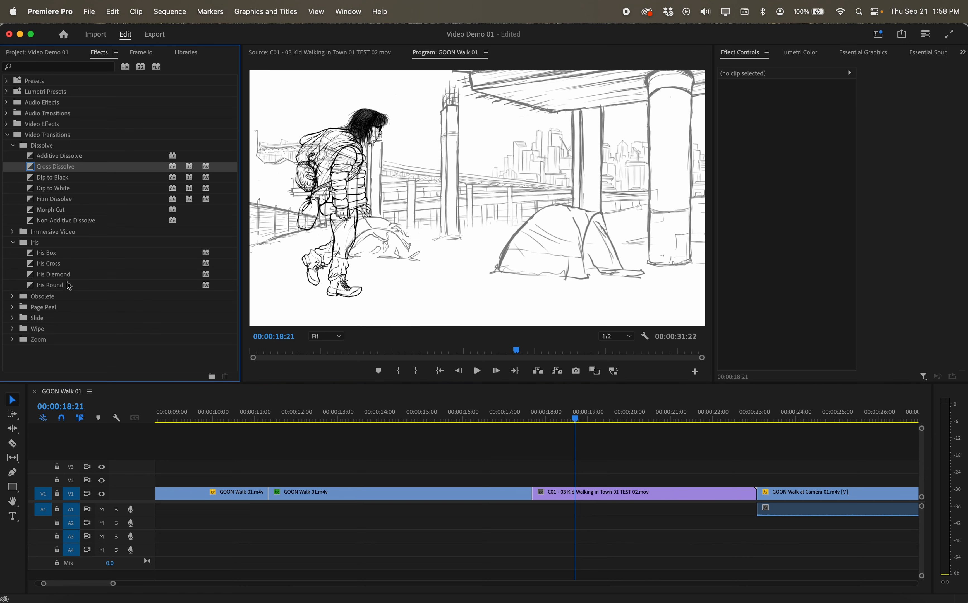
click(66, 275)
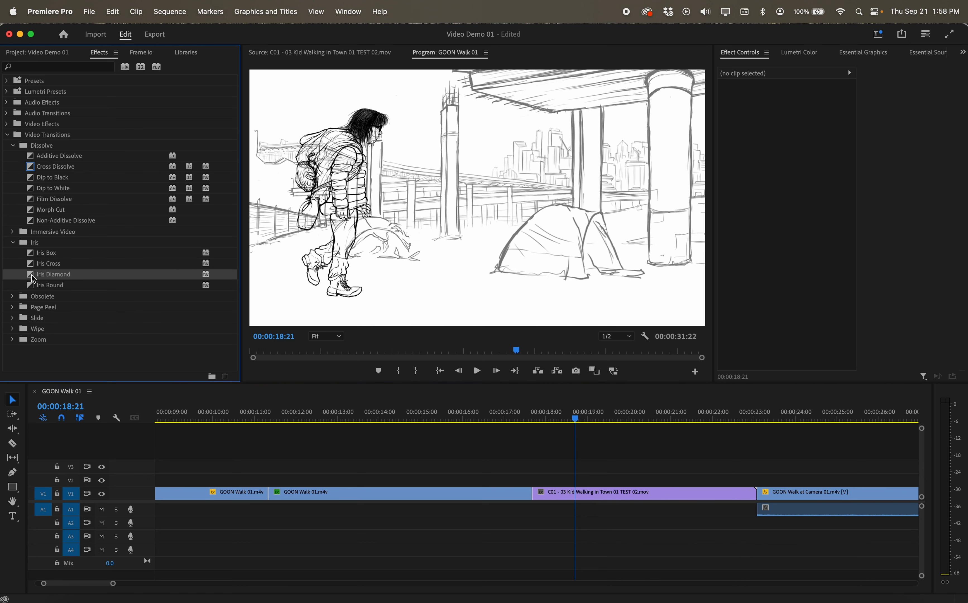
drag(33, 279, 534, 494)
drag(566, 420, 504, 422)
key(space)
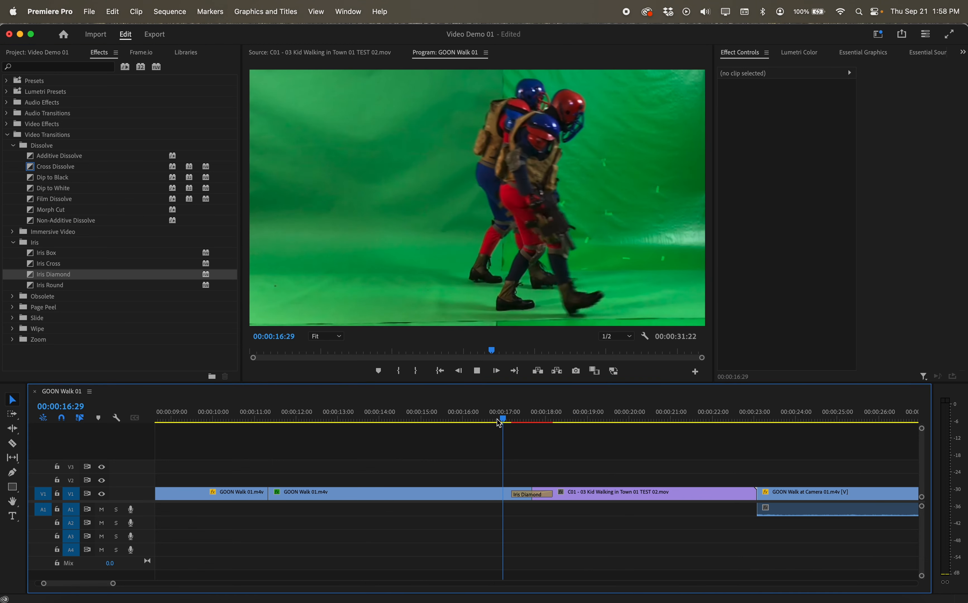
key(space)
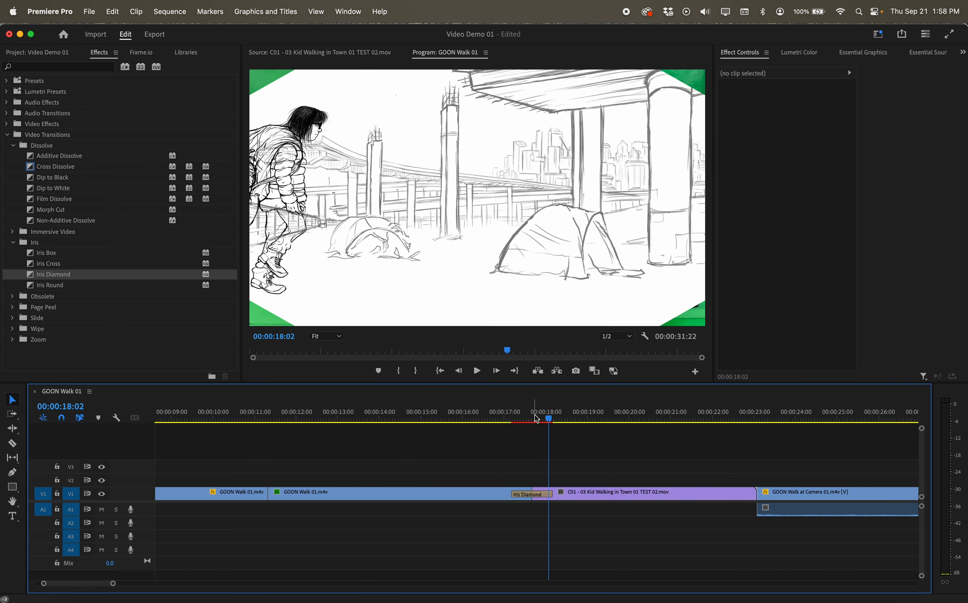
Delete the Iris Diamond transition from the cut
mouse_move(551, 423)
mouse_down()
mouse_move(505, 419)
mouse_move(563, 418)
mouse_up()
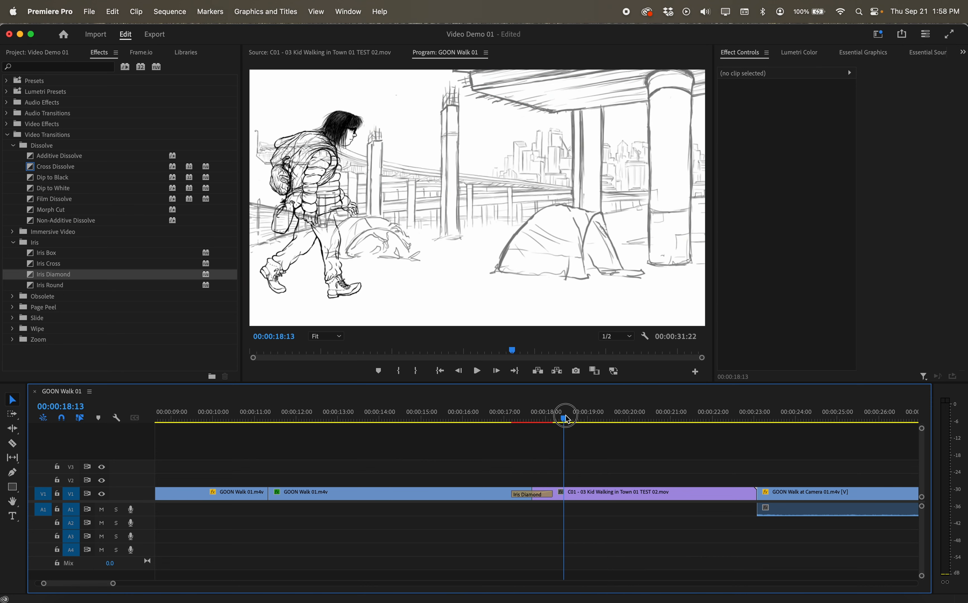
click(535, 494)
key(Delete)
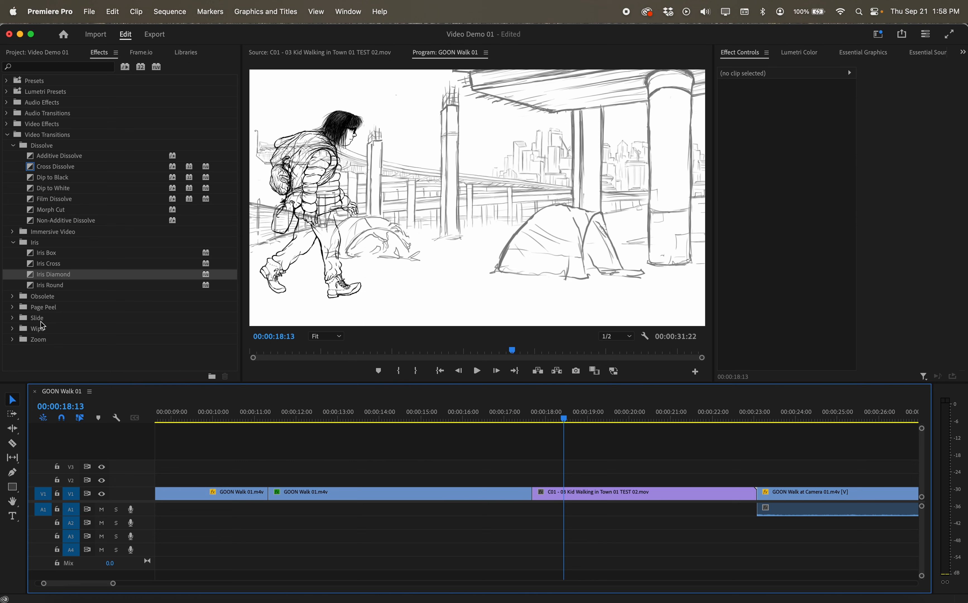
Apply the Wipe transition from the Wipe folder to the same cut and play back across it to preview
click(21, 321)
click(13, 328)
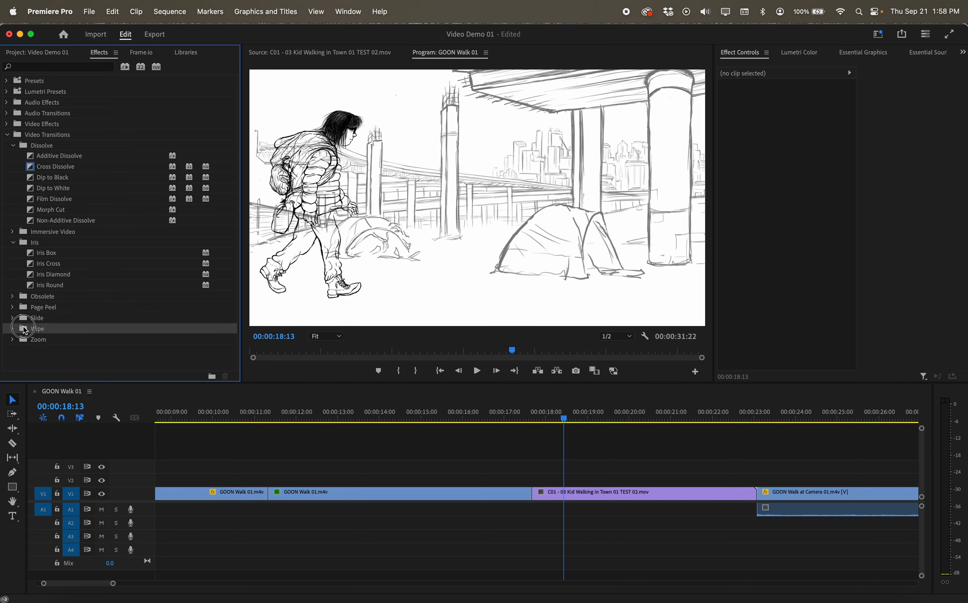
click(12, 330)
scroll(71, 336, down, 1)
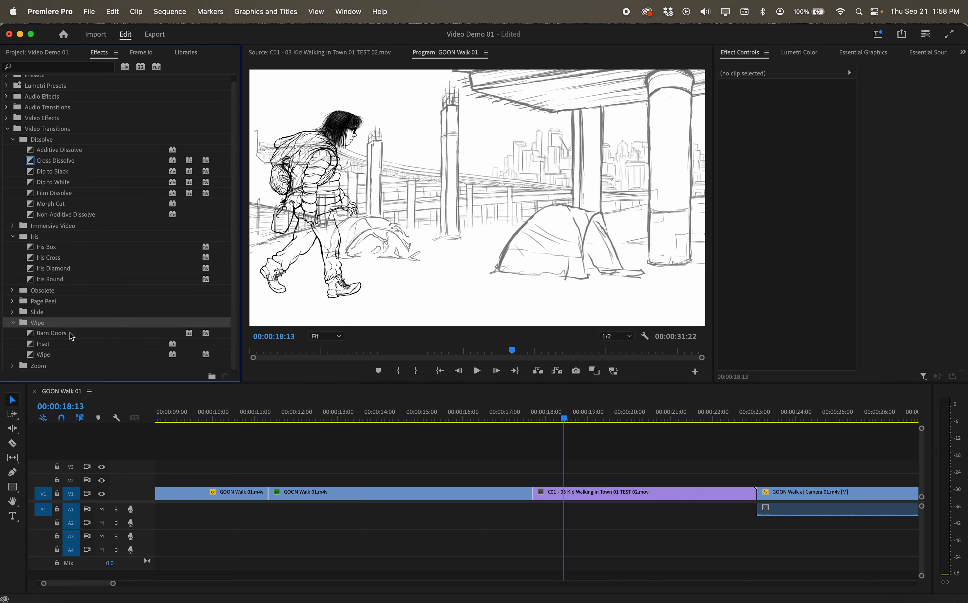
drag(44, 353, 532, 494)
drag(570, 416, 494, 416)
key(space)
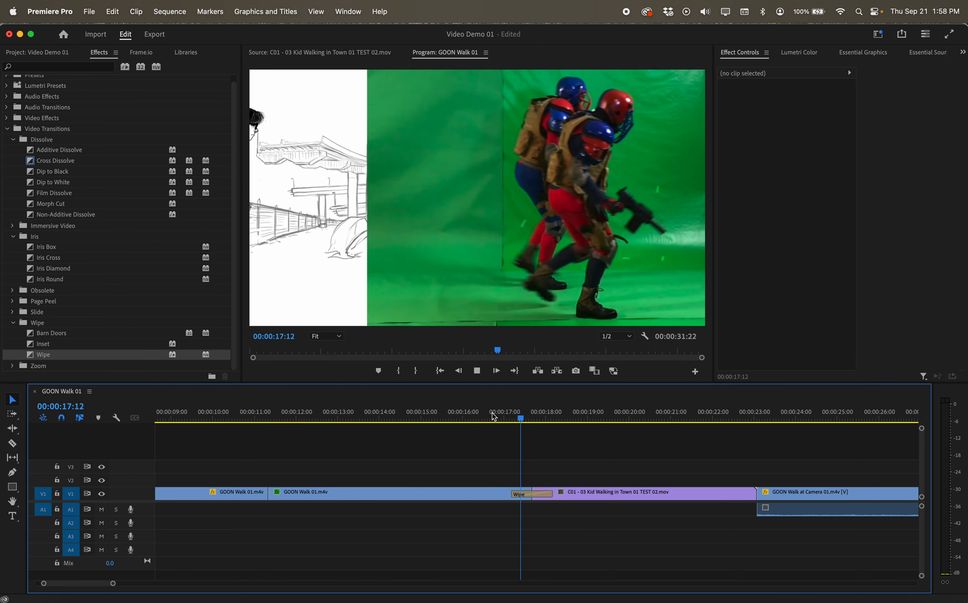
key(space)
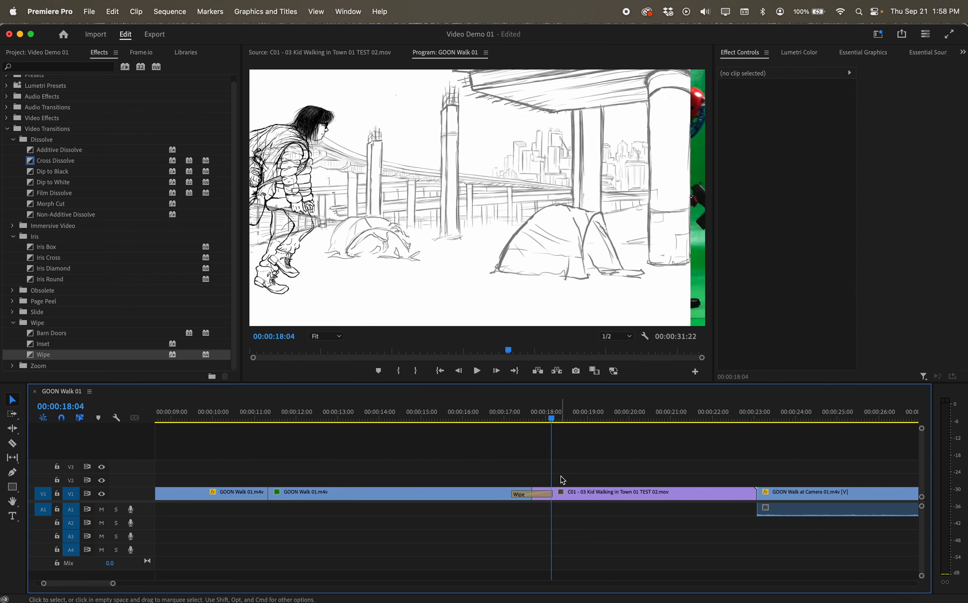
Open the Wipe transition's duration setting without changing it, then delete the Wipe transition from the cut
double_click(538, 494)
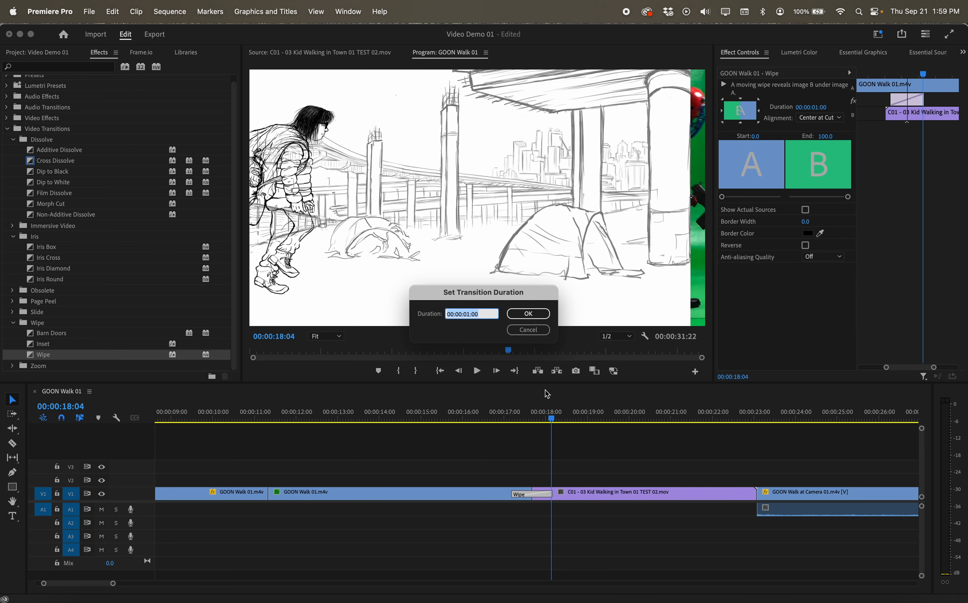
click(530, 330)
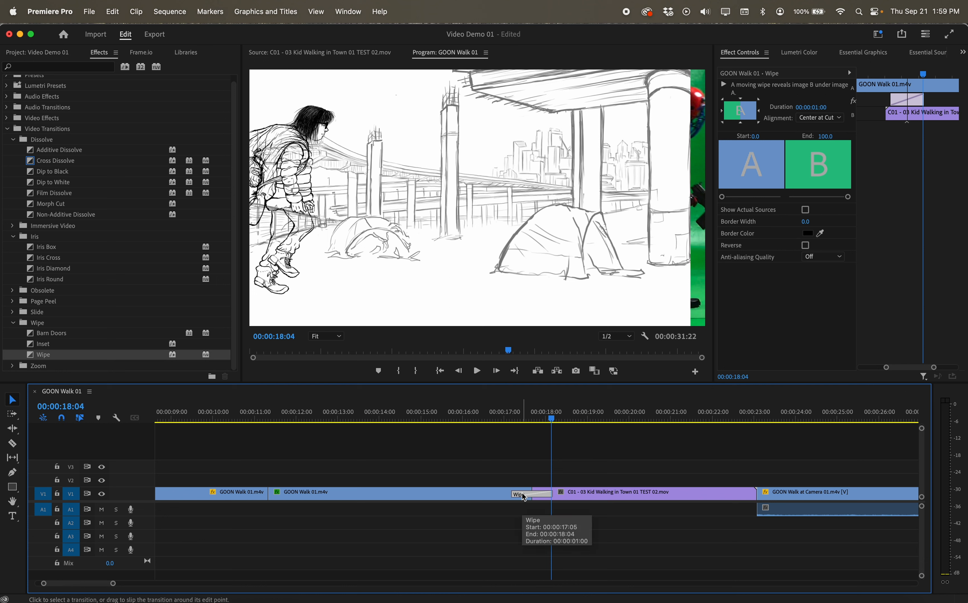
key(Delete)
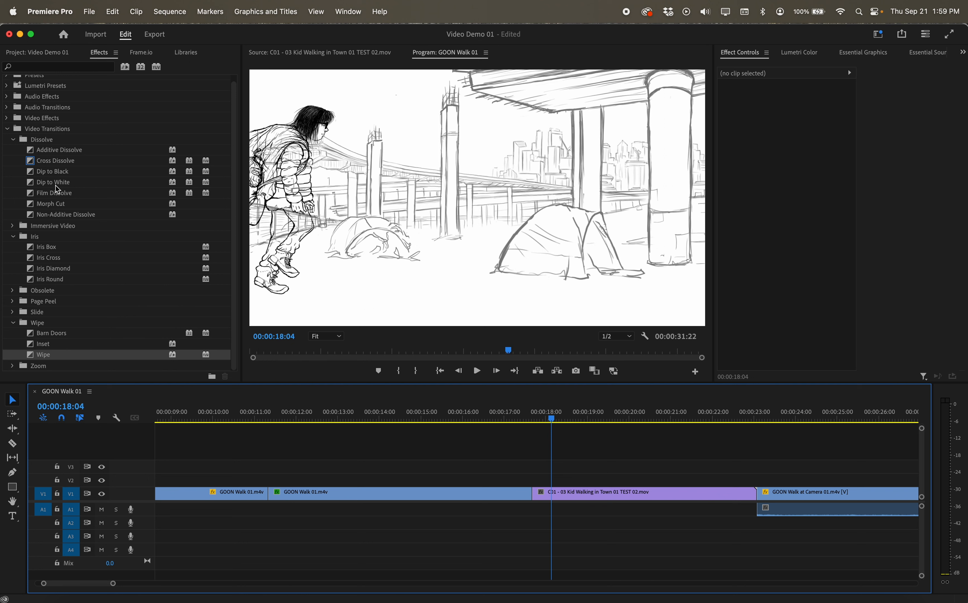
Try to apply the Dip to Black transition to the cut between the second GOON Walk 01.m4v clip and the C01 clip
drag(57, 171, 521, 493)
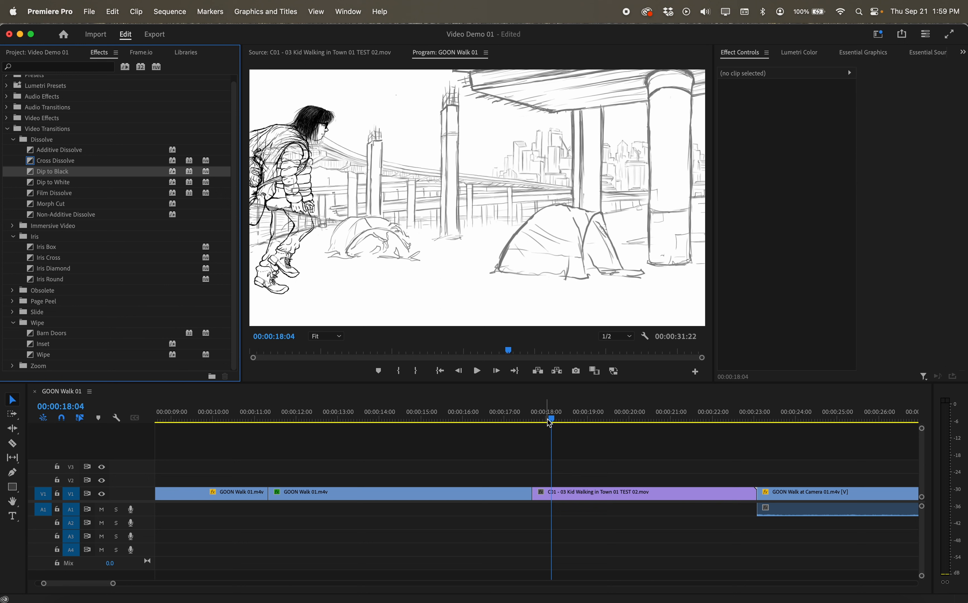
drag(549, 423, 505, 419)
click(473, 494)
click(43, 178)
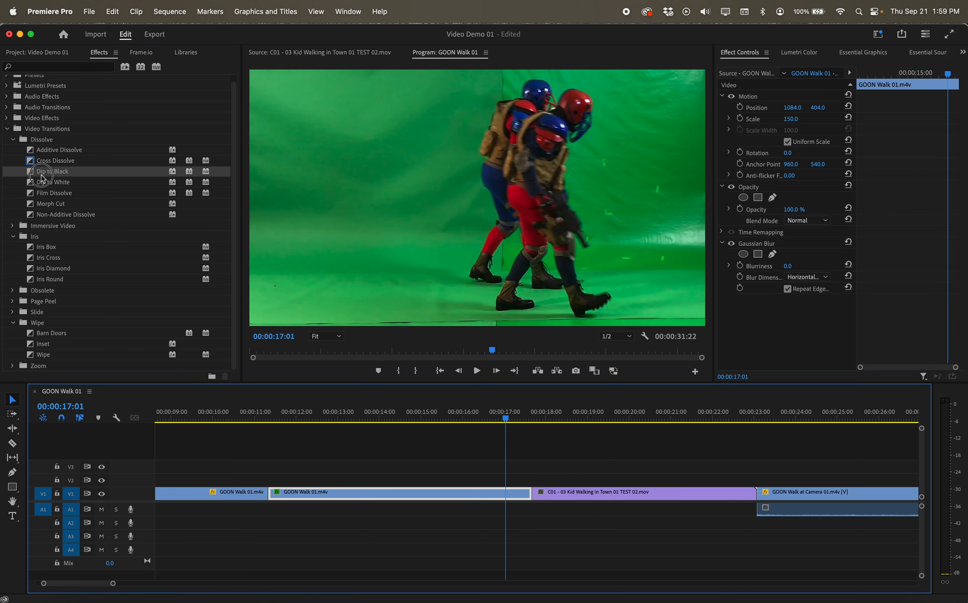
mouse_move(43, 178)
mouse_down()
mouse_move(422, 465)
mouse_move(497, 492)
mouse_move(512, 487)
mouse_up()
mouse_move(505, 418)
mouse_down()
mouse_move(536, 419)
mouse_move(522, 418)
mouse_up()
Try to apply the Dip to White transition to the same cut, moving the playhead back to check it
double_click(512, 494)
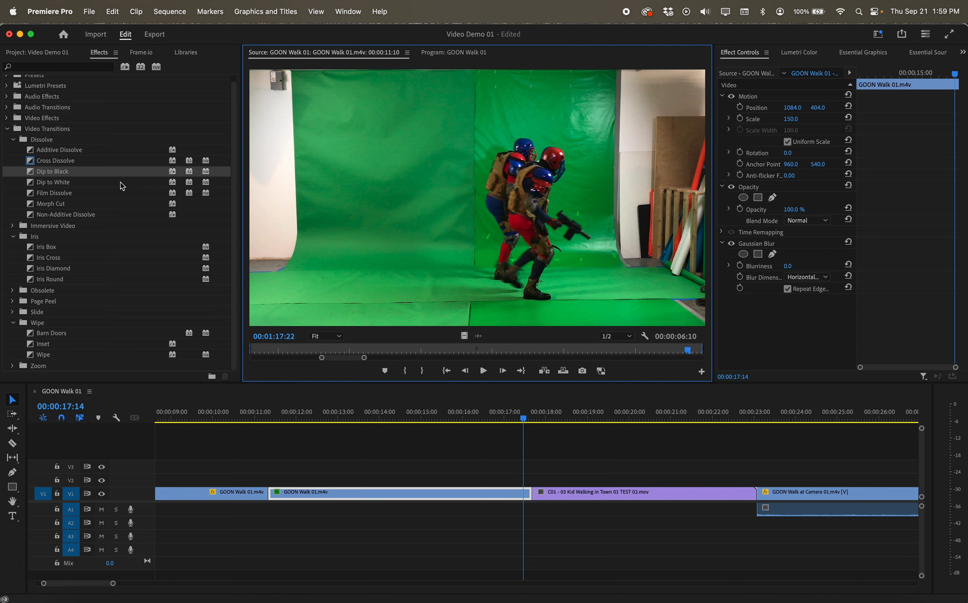
click(61, 176)
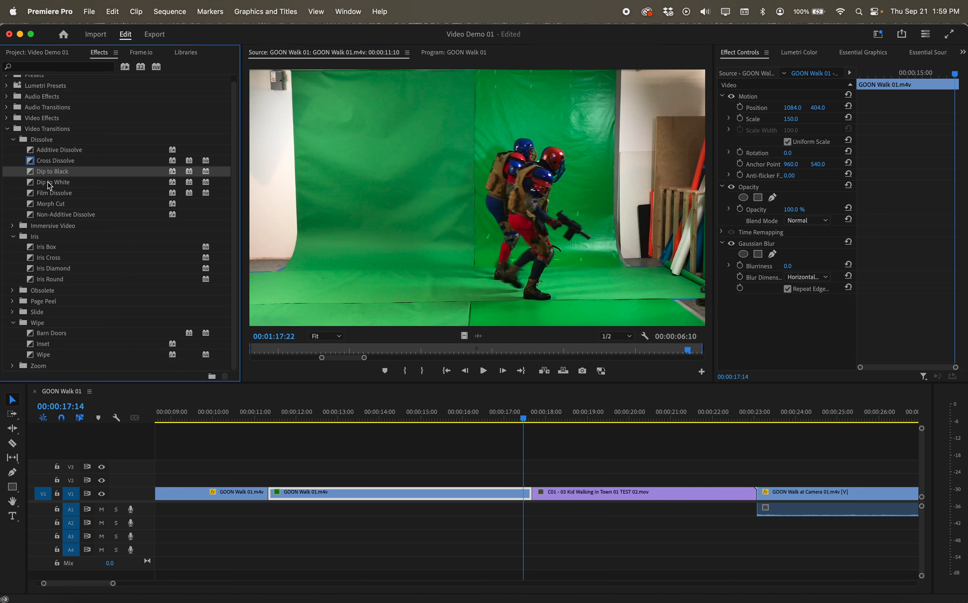
drag(50, 186, 515, 493)
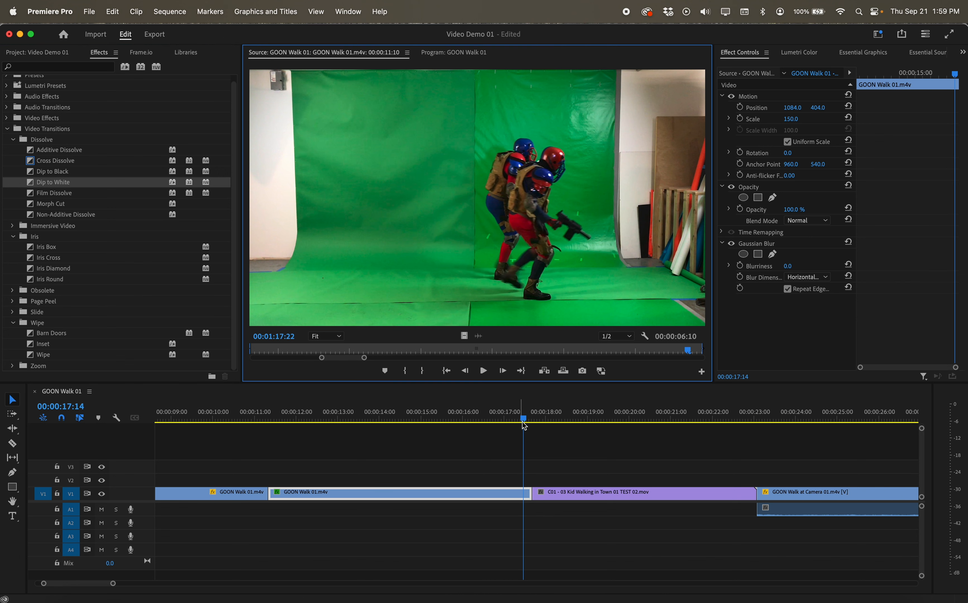
mouse_move(524, 426)
mouse_down()
mouse_move(486, 411)
mouse_move(544, 422)
mouse_move(292, 406)
mouse_move(496, 407)
mouse_up()
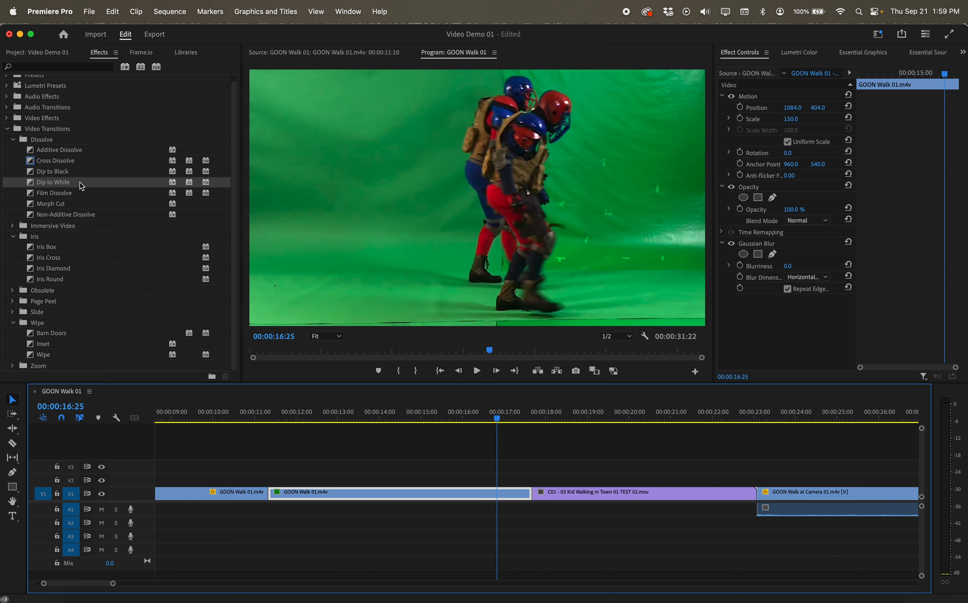